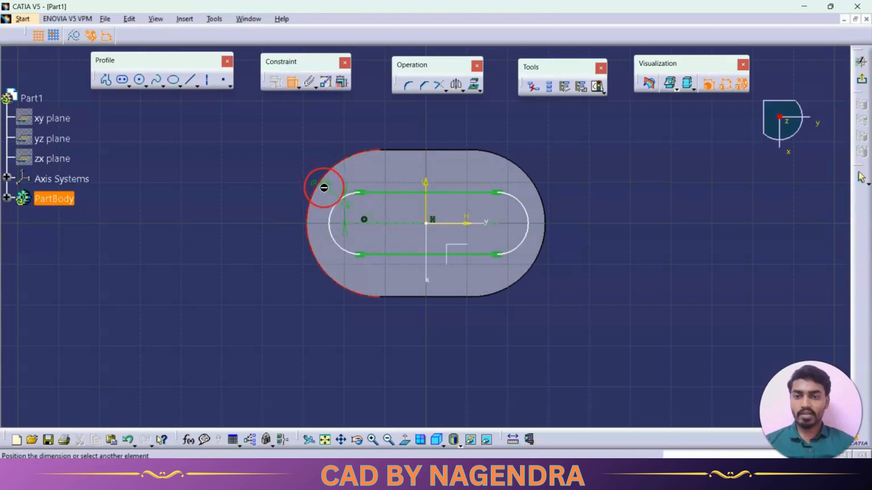
# Step: Make both end arcs of the inner elongated profile concentric with the rounded ends of the base plate
pyautogui.rightClick(306, 181)
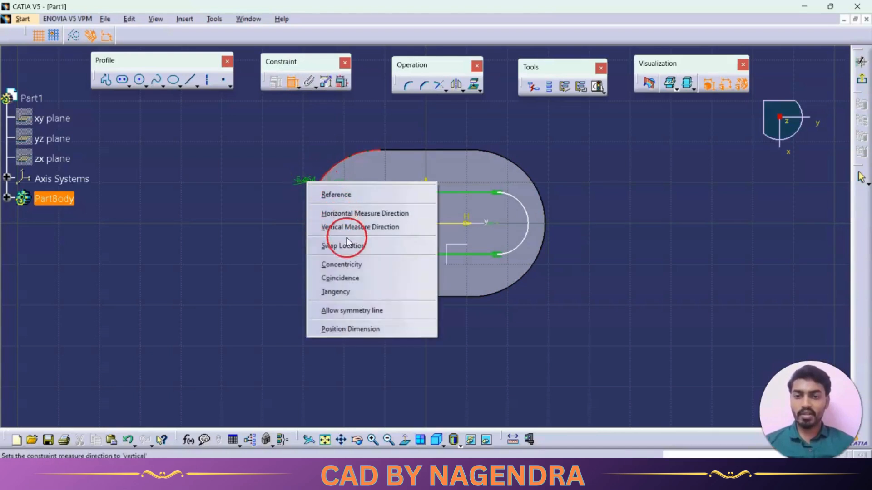
pyautogui.click(354, 264)
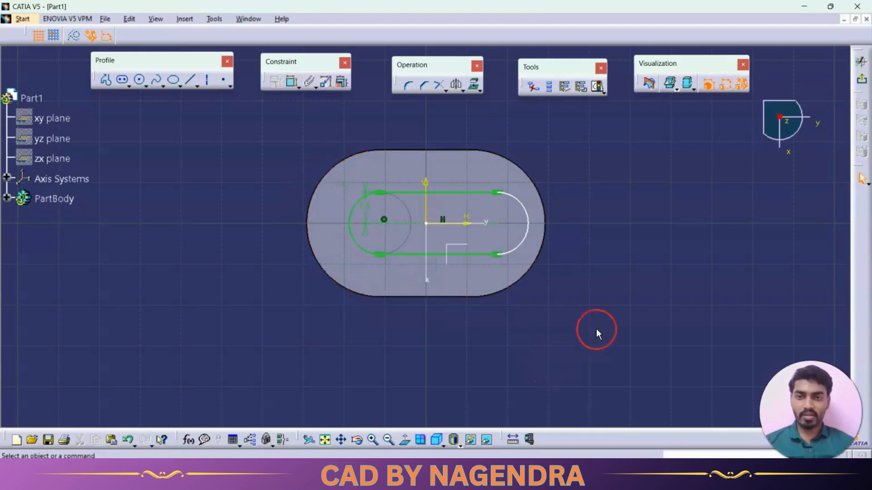
pyautogui.click(292, 82)
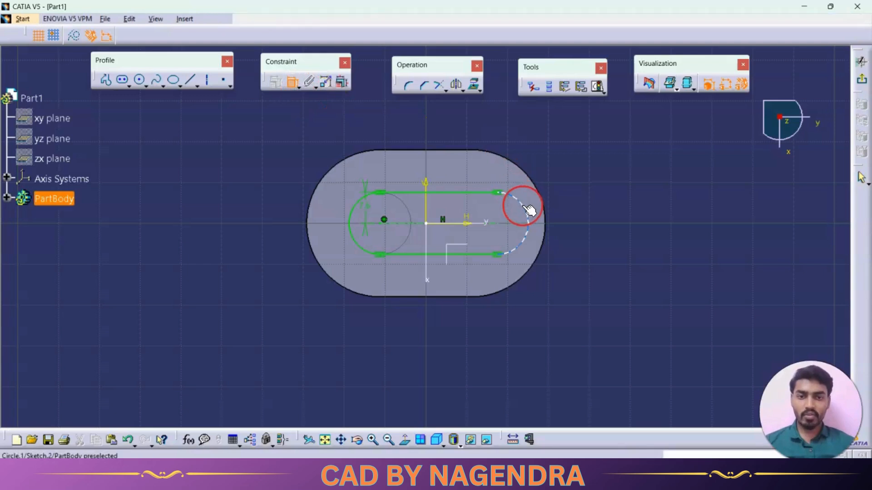
pyautogui.click(534, 186)
pyautogui.rightClick(565, 169)
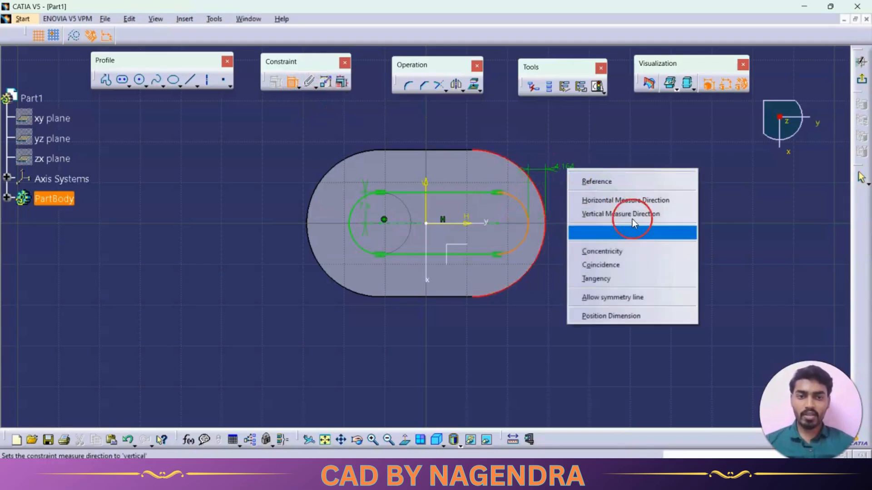
pyautogui.click(640, 251)
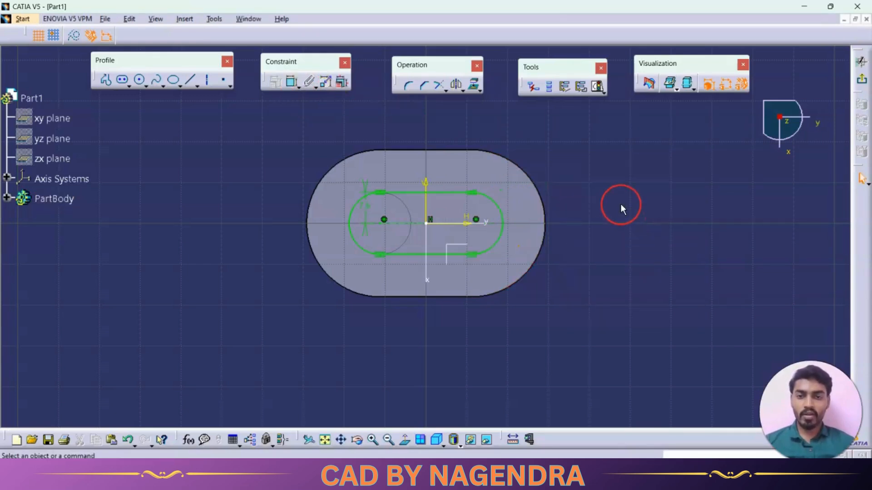
# Step: Exit the sketch and pad the inner elongated profile upward by 11.6 mm (16-4.4)
pyautogui.click(861, 79)
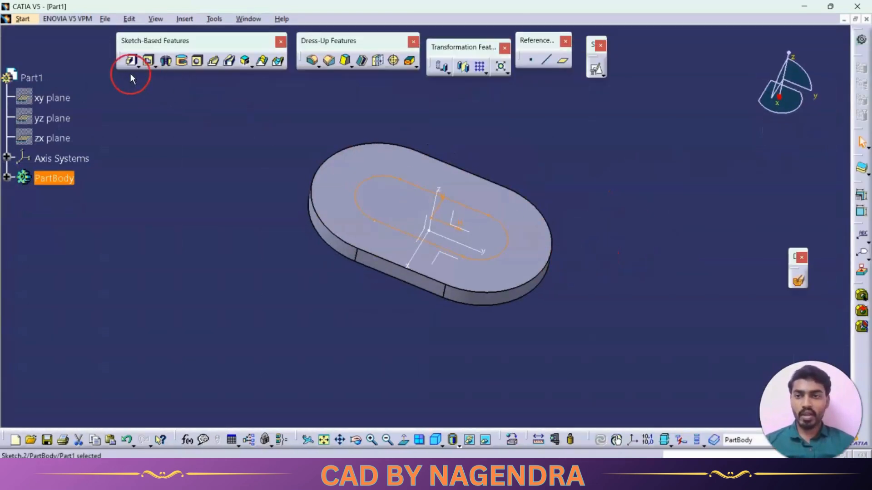
pyautogui.click(131, 61)
pyautogui.hotkey('alt', 'Tab')
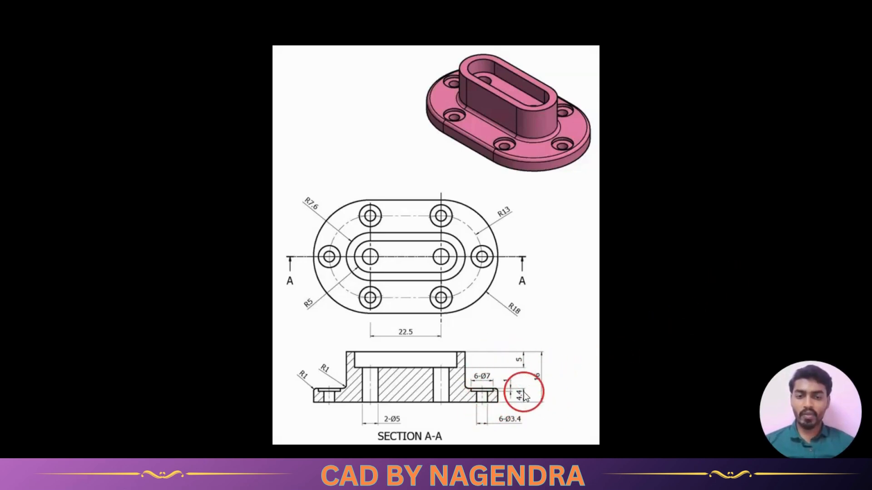
pyautogui.hotkey('alt', 'Tab')
pyautogui.doubleClick(701, 149)
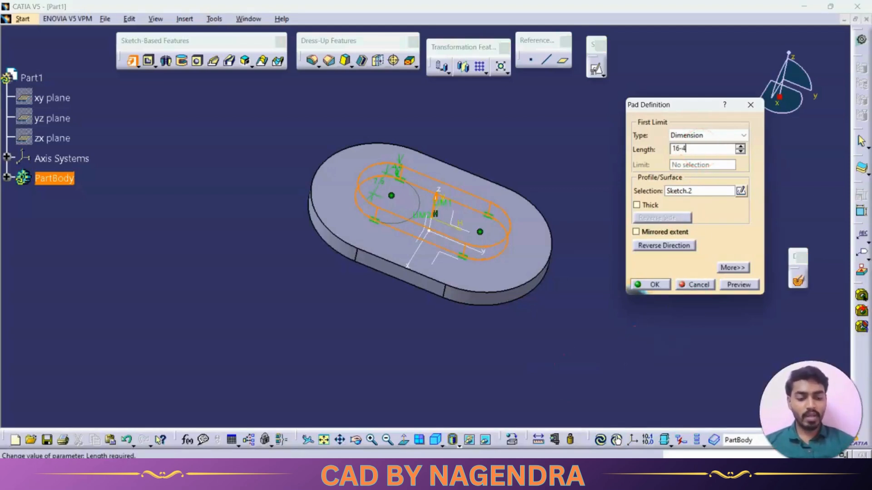
pyautogui.press('Return')
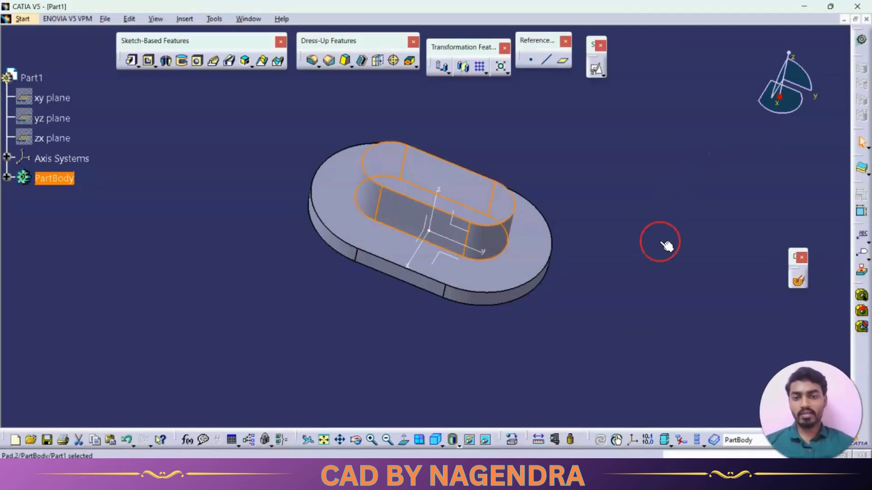
# Step: Check the recess in the reference drawing and open a positioned sketch on the raised boss's top face with Reverse V and Swap enabled
pyautogui.moveTo(663, 243); pyautogui.dragTo(634, 273, button='middle')
pyautogui.hotkey('alt', 'Tab')
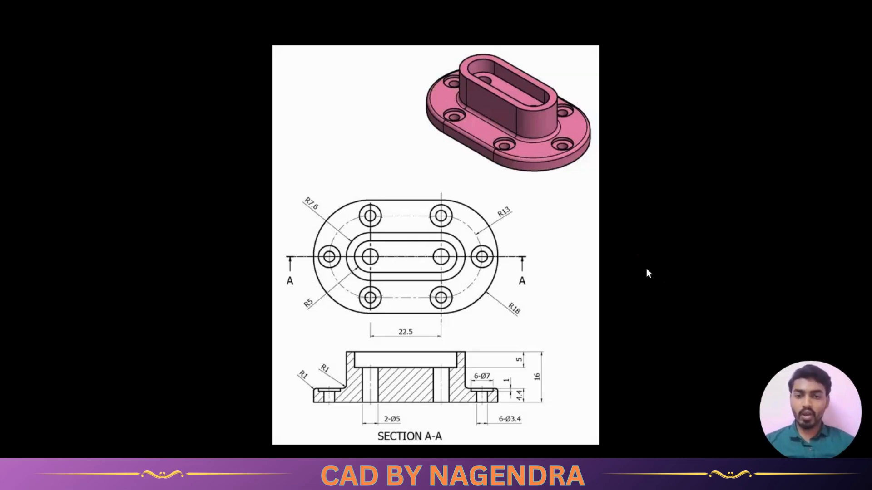
pyautogui.click(452, 374)
pyautogui.click(367, 363)
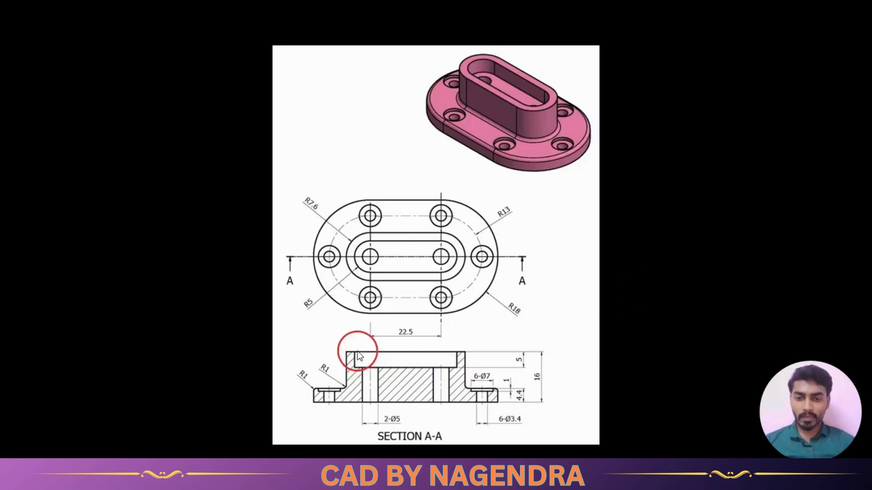
pyautogui.click(366, 370)
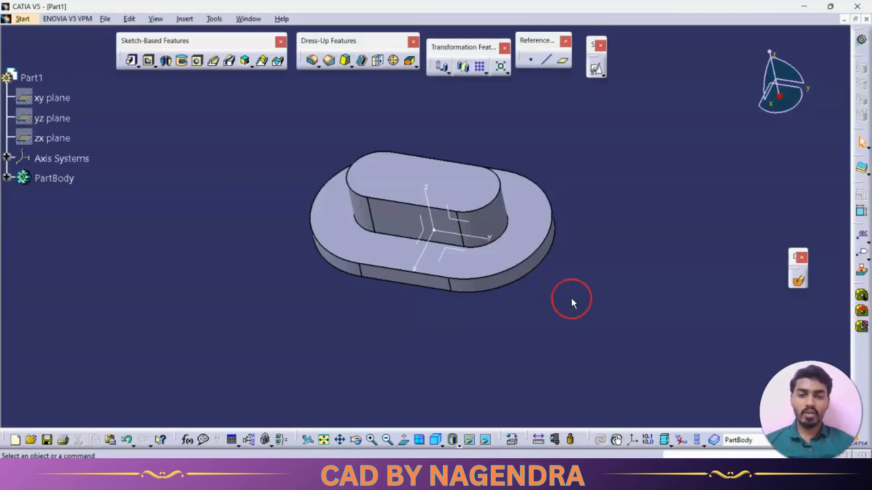
pyautogui.click(596, 71)
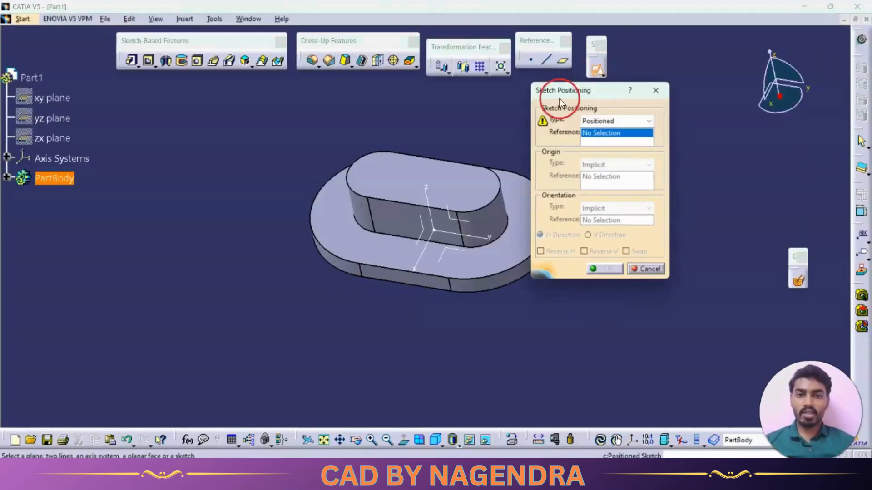
pyautogui.click(452, 178)
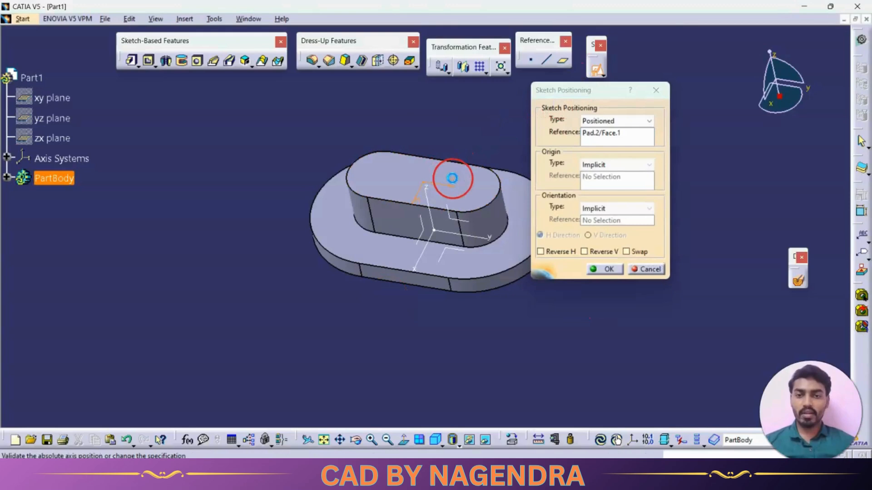
pyautogui.click(627, 252)
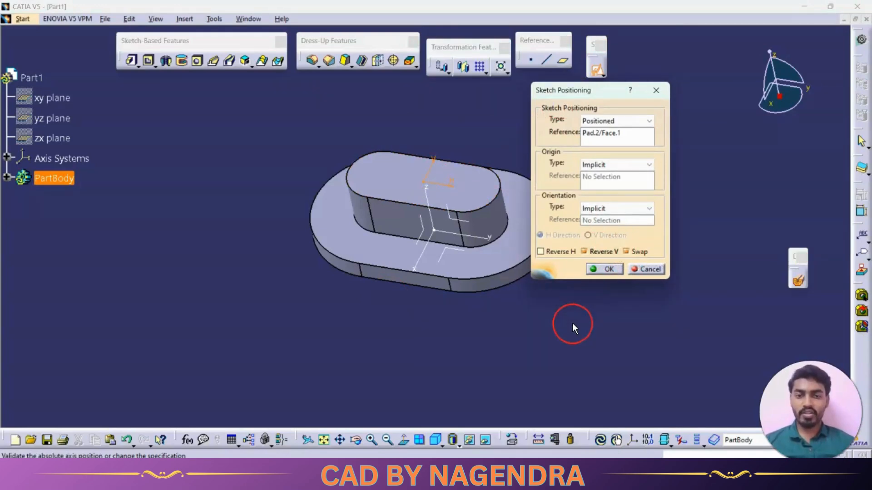
pyautogui.click(607, 270)
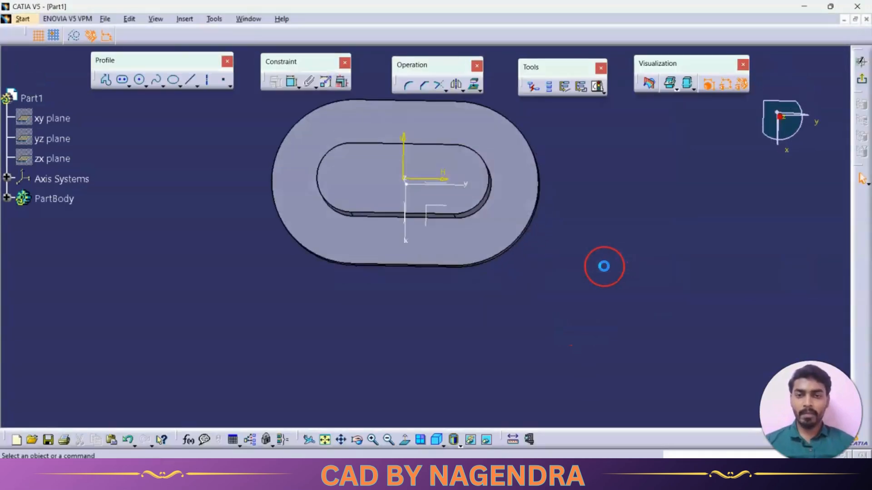
# Step: Sketch an elongated hole along the horizontal axis inside the boss outline and set its radius to 5 mm
pyautogui.click(122, 79)
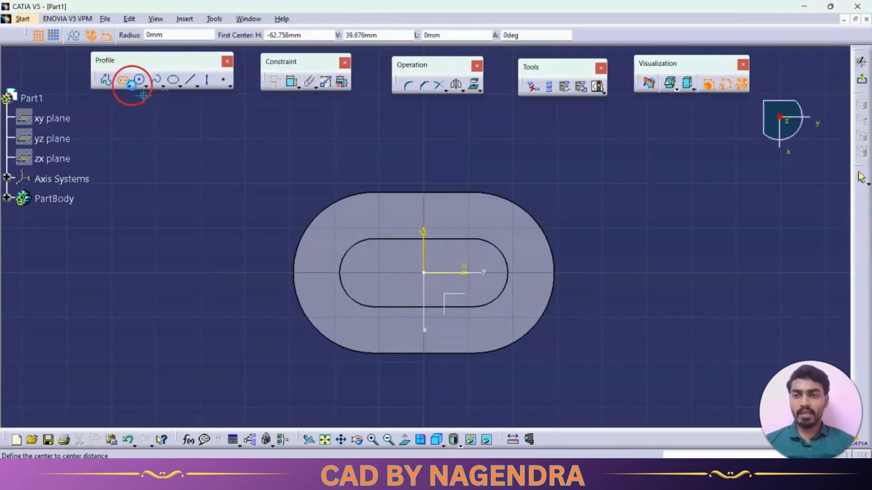
pyautogui.click(379, 272)
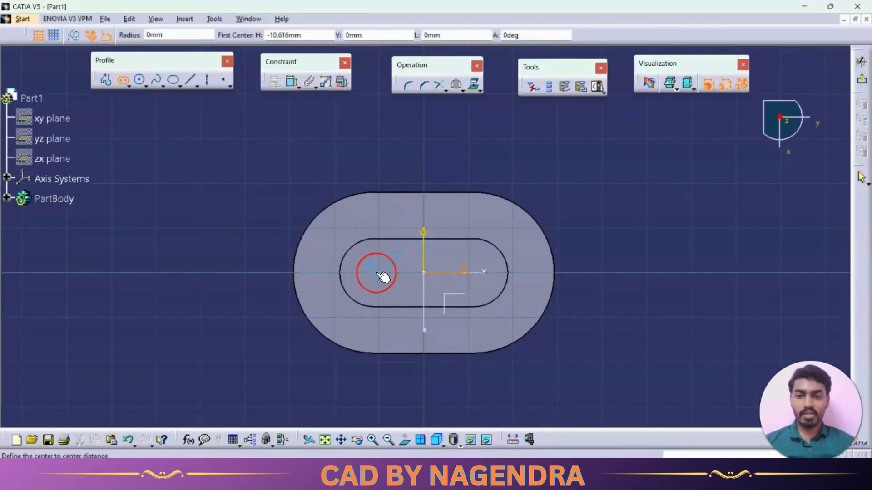
pyautogui.click(473, 272)
pyautogui.click(489, 290)
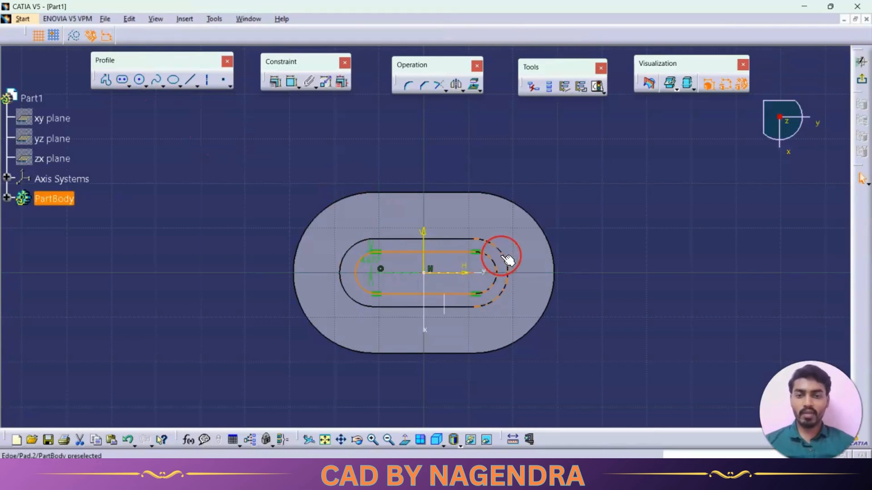
pyautogui.click(618, 308)
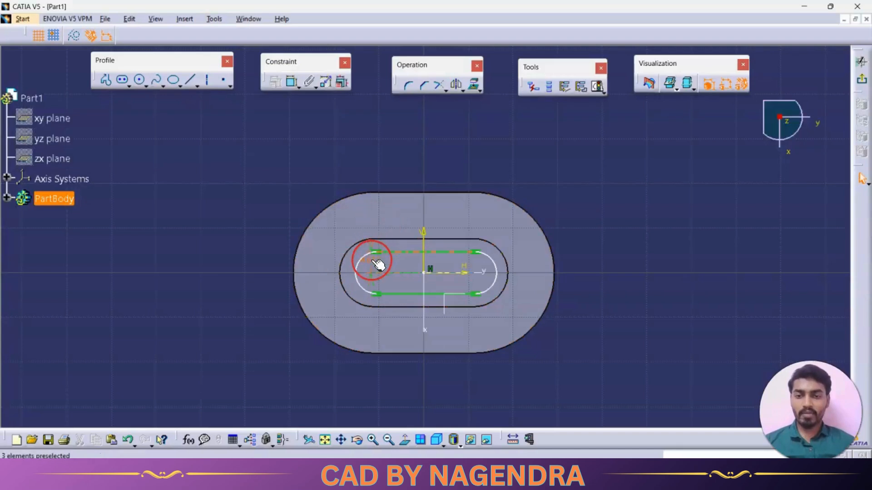
pyautogui.doubleClick(371, 264)
pyautogui.press('Return')
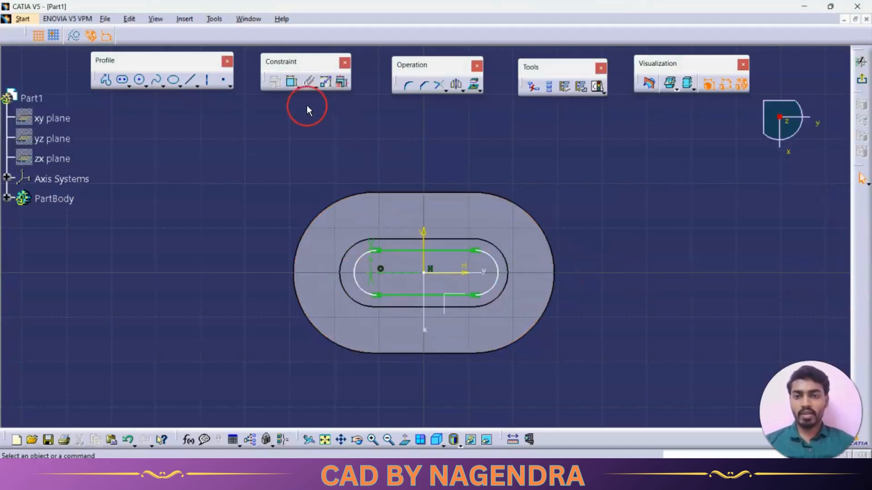
# Step: Make both end arcs of the elongated hole concentric with the rounded ends of the boss
pyautogui.click(292, 82)
pyautogui.click(350, 251)
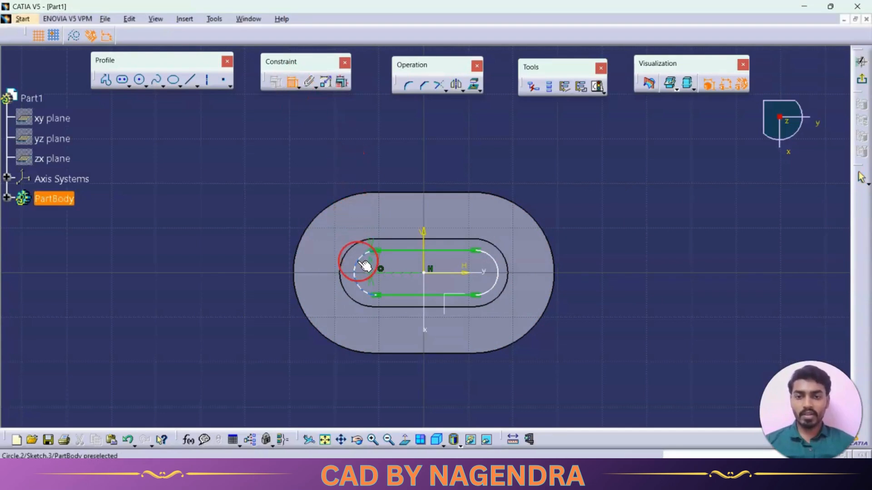
pyautogui.rightClick(360, 226)
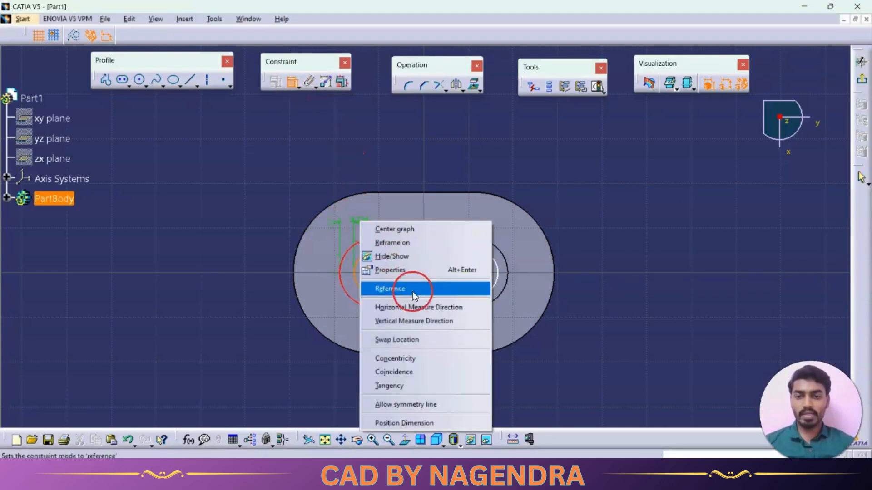
pyautogui.click(418, 359)
pyautogui.click(494, 273)
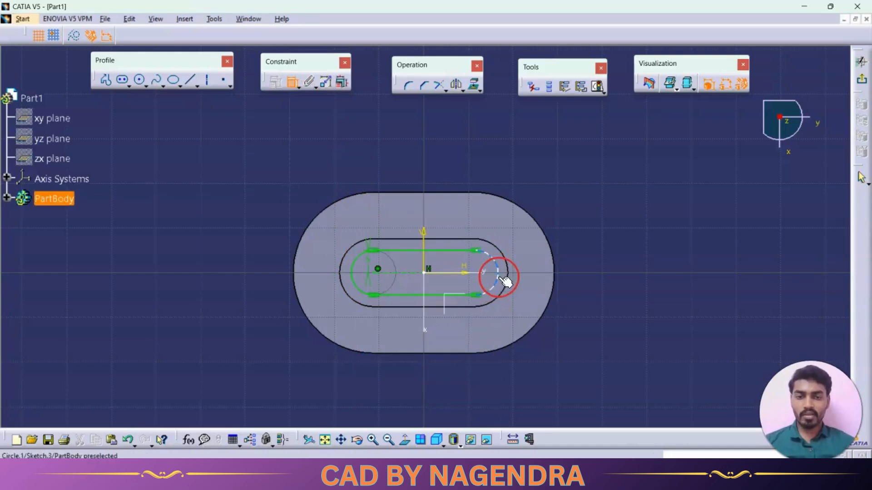
pyautogui.rightClick(609, 153)
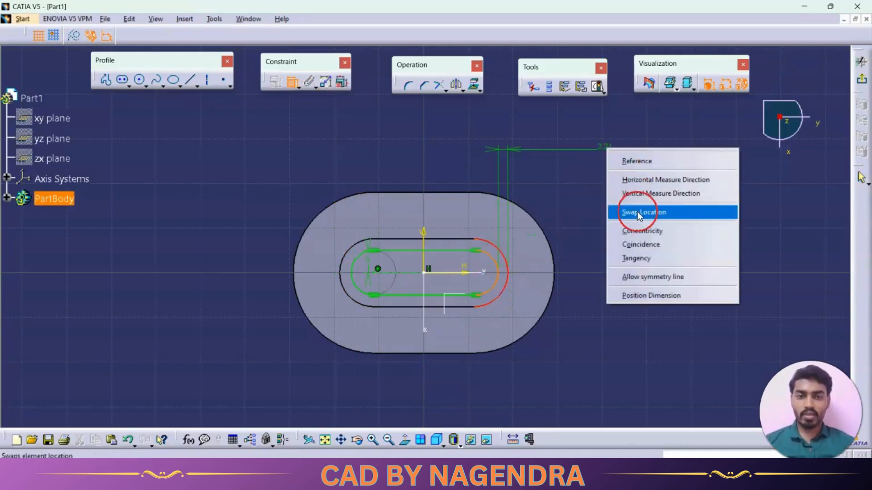
pyautogui.click(640, 232)
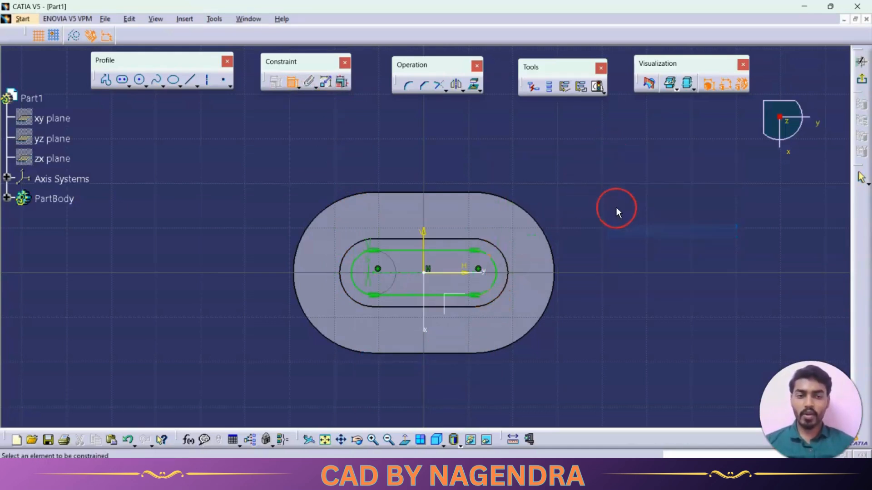
# Step: Exit the sketch and cut the elongated hole profile into the boss as a 5 mm deep pocket
pyautogui.click(861, 80)
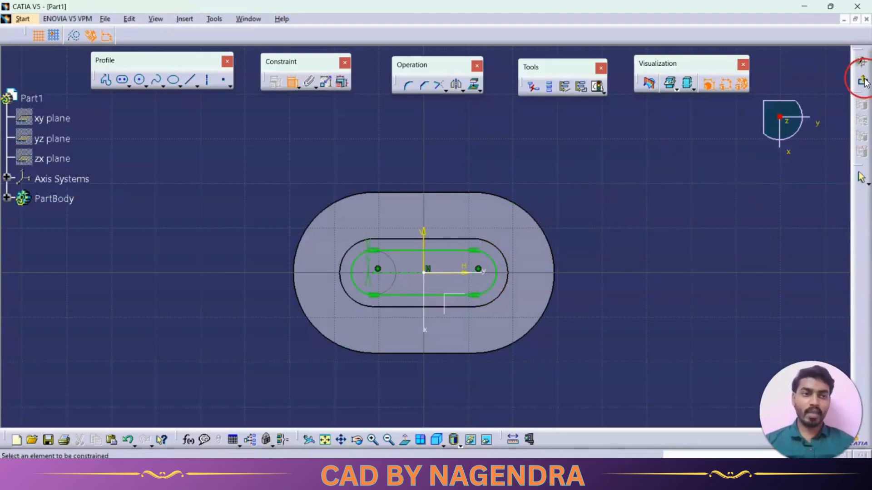
pyautogui.moveTo(401, 303); pyautogui.dragTo(461, 216, button='middle')
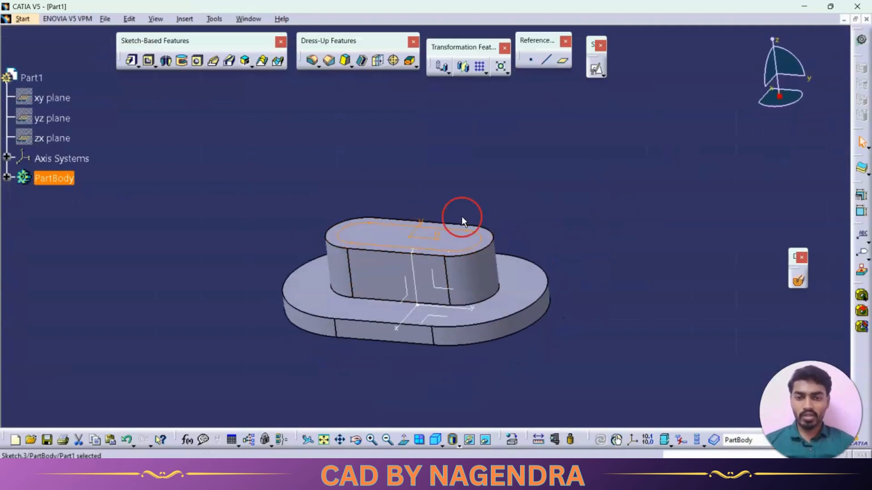
pyautogui.click(149, 61)
pyautogui.hotkey('alt', 'Tab')
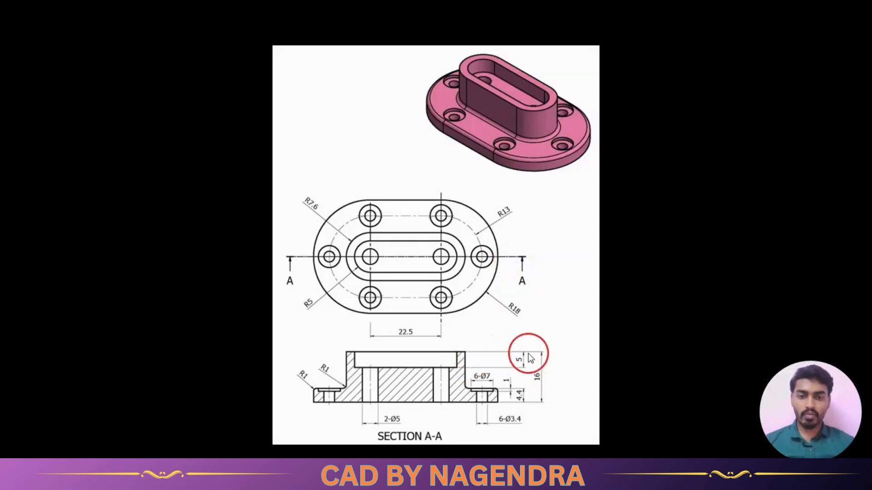
pyautogui.hotkey('alt', 'Tab')
pyautogui.doubleClick(709, 149)
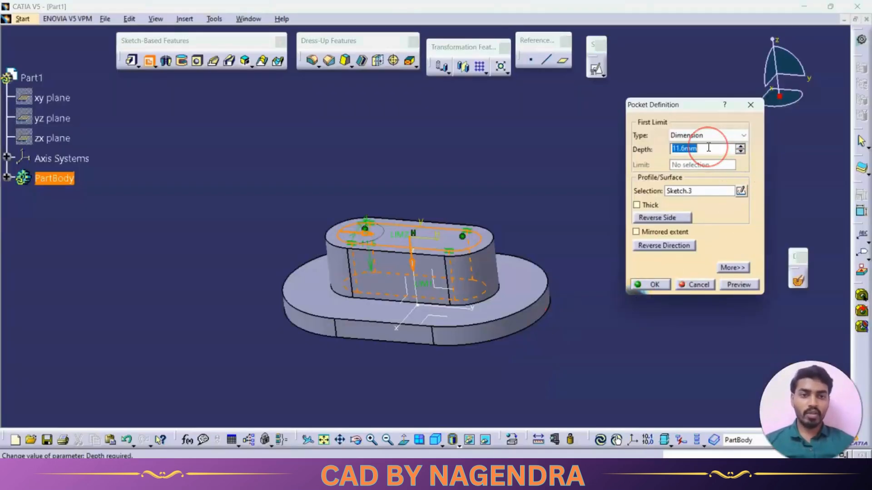
pyautogui.press('Return')
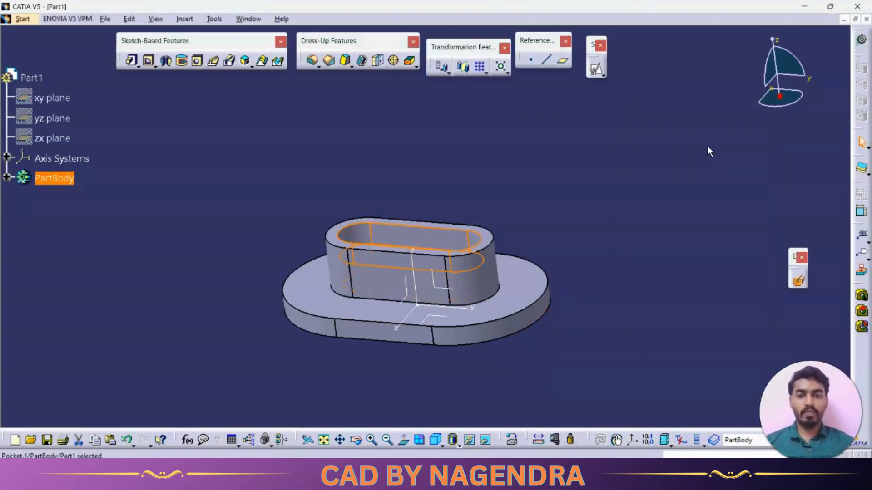
pyautogui.click(636, 206)
# Step: Round the flange's upper outer edge and the edge around the boss's base with a 1 mm edge fillet
pyautogui.click(435, 440)
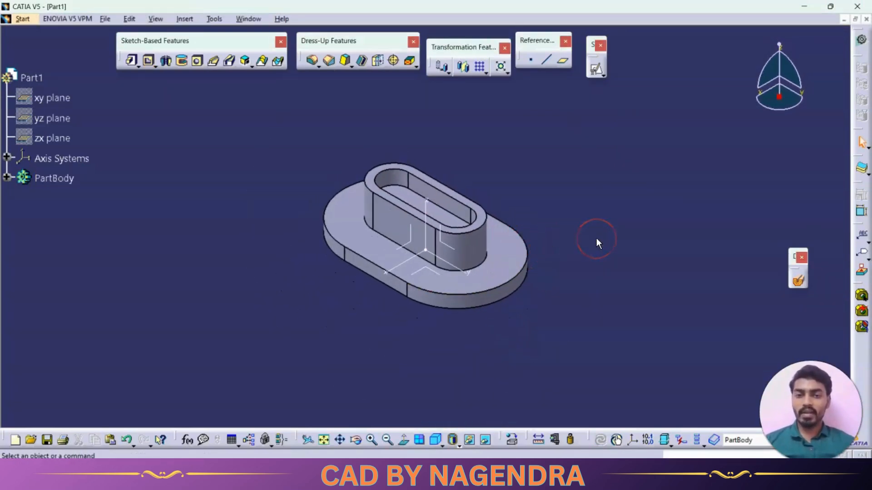
pyautogui.hotkey('alt', 'Tab')
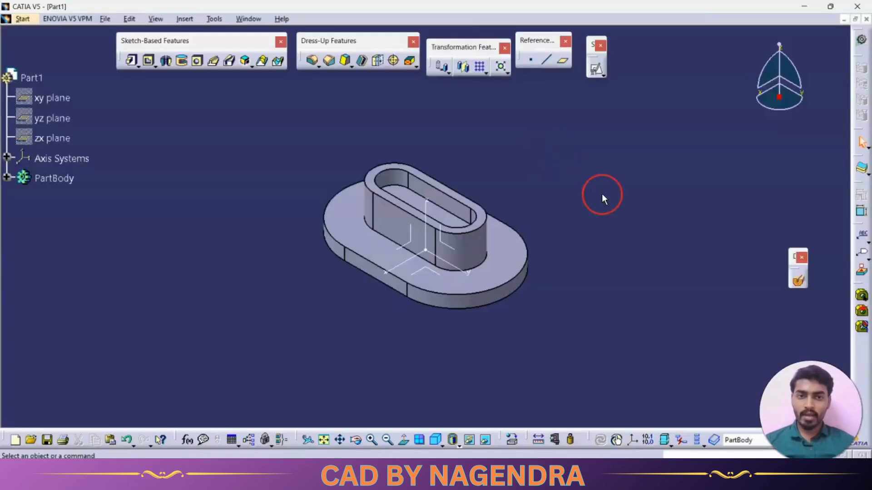
pyautogui.click(310, 61)
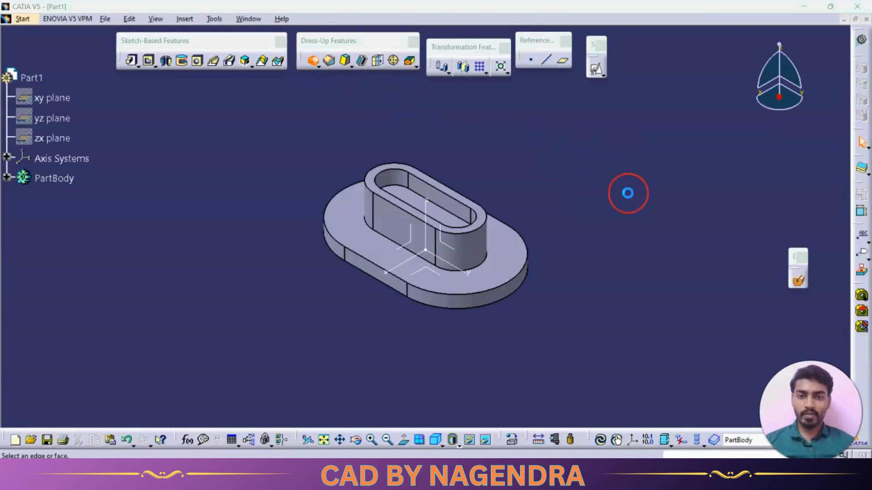
pyautogui.click(530, 251)
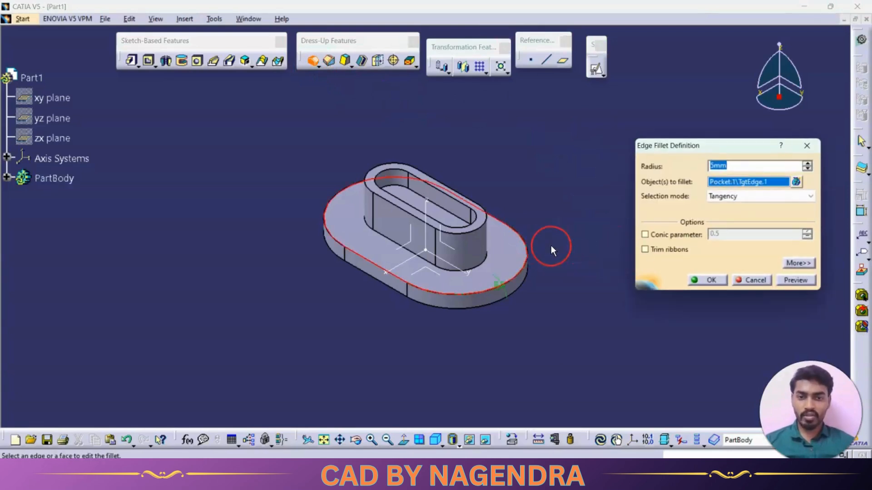
pyautogui.click(485, 259)
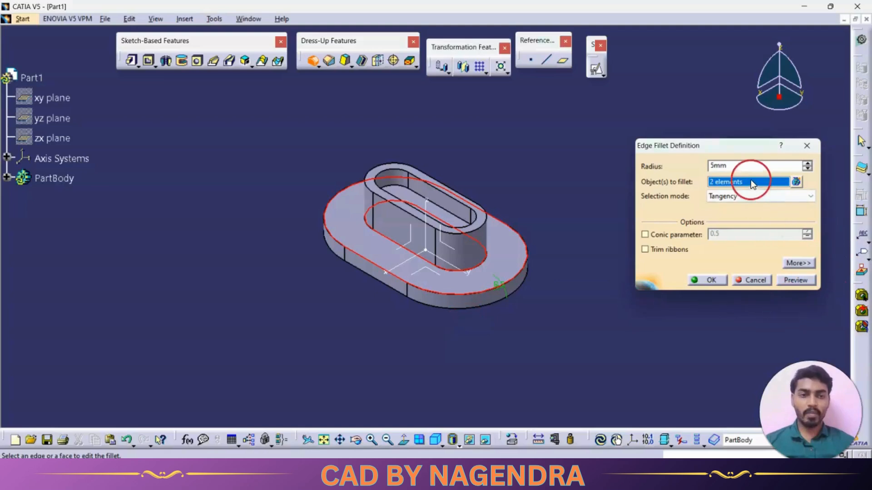
pyautogui.doubleClick(747, 166)
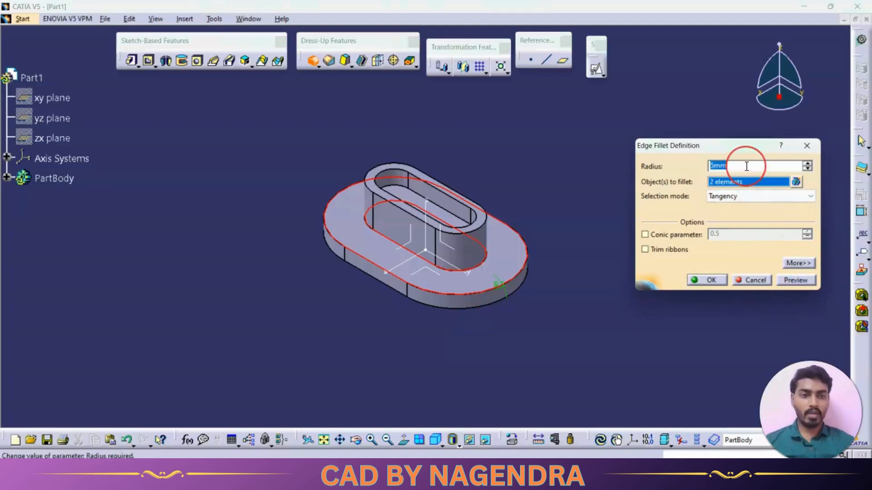
pyautogui.write('1')
pyautogui.press('Return')
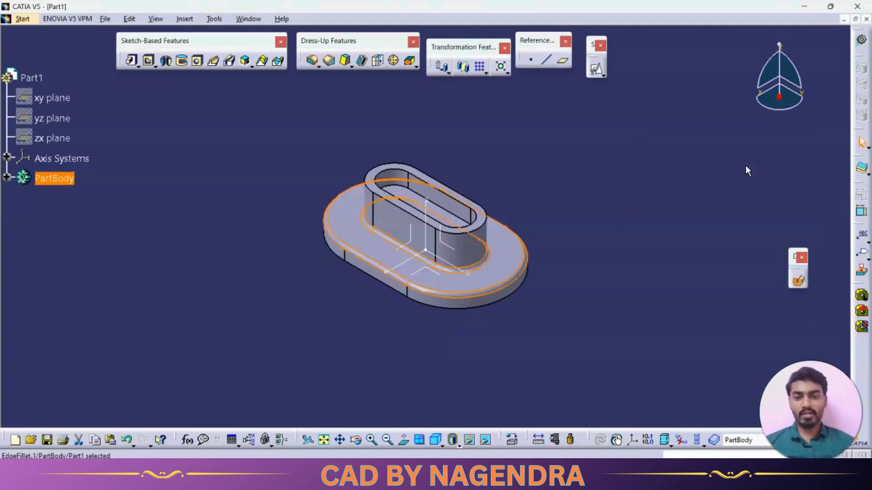
pyautogui.click(630, 247)
# Step: Add a 5 mm diameter Up To Next hole on the pocket floor, concentric with one rounded end of the boss
pyautogui.moveTo(471, 338)
pyautogui.mouseDown(button='middle')
pyautogui.moveTo(535, 208)
pyautogui.moveTo(536, 298)
pyautogui.mouseUp(button='middle')
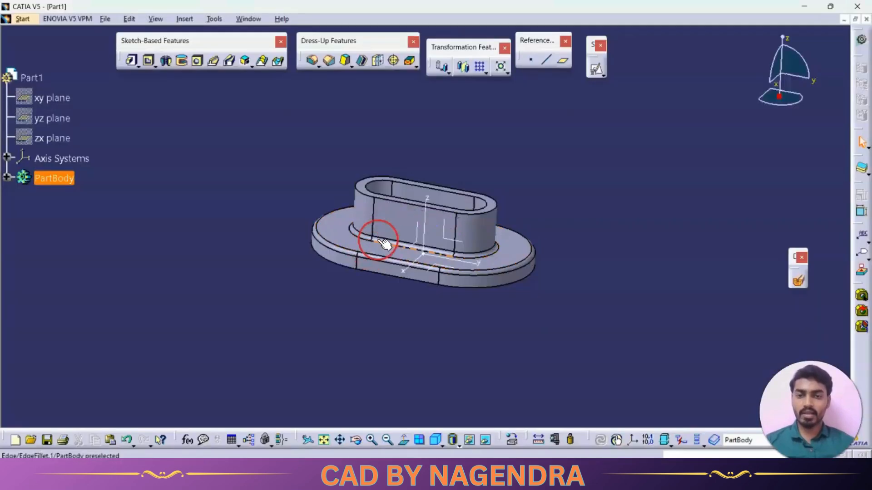
pyautogui.moveTo(385, 243); pyautogui.dragTo(388, 314, button='middle')
pyautogui.click(198, 62)
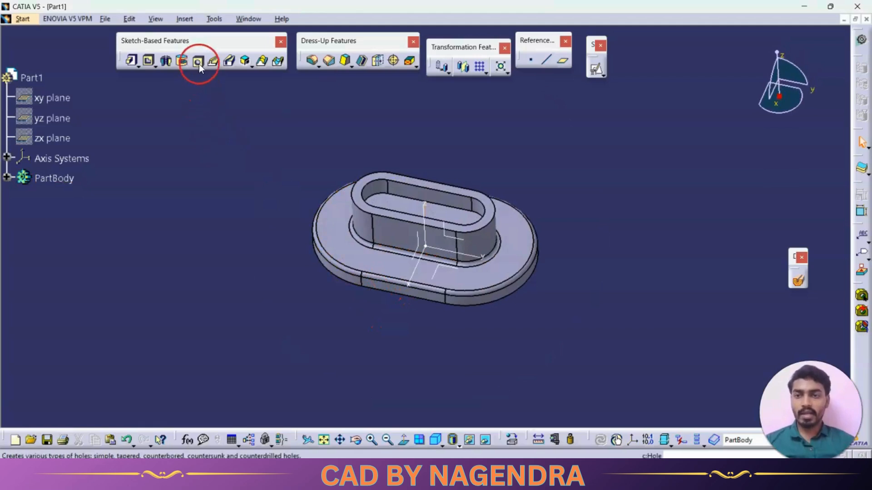
pyautogui.moveTo(470, 154)
pyautogui.mouseDown(button='middle')
pyautogui.moveTo(455, 164)
pyautogui.moveTo(465, 172)
pyautogui.moveTo(467, 156)
pyautogui.moveTo(480, 162)
pyautogui.mouseUp(button='middle')
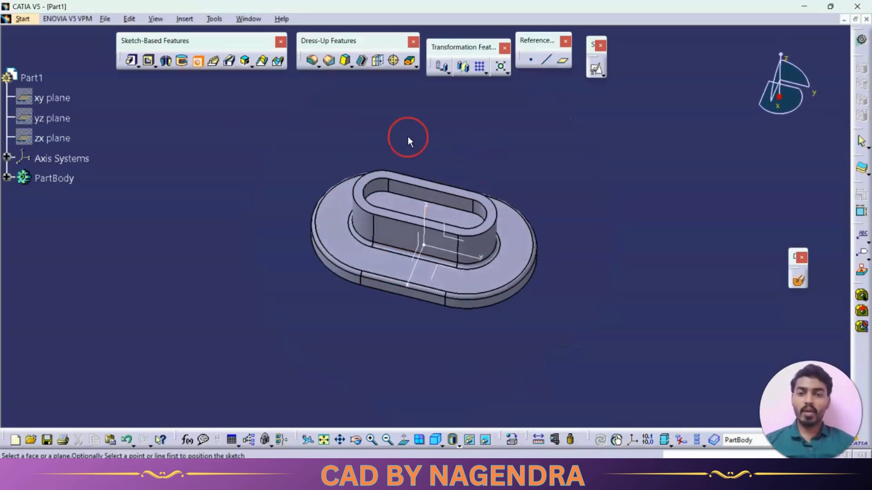
pyautogui.moveTo(336, 167); pyautogui.dragTo(367, 160, button='middle')
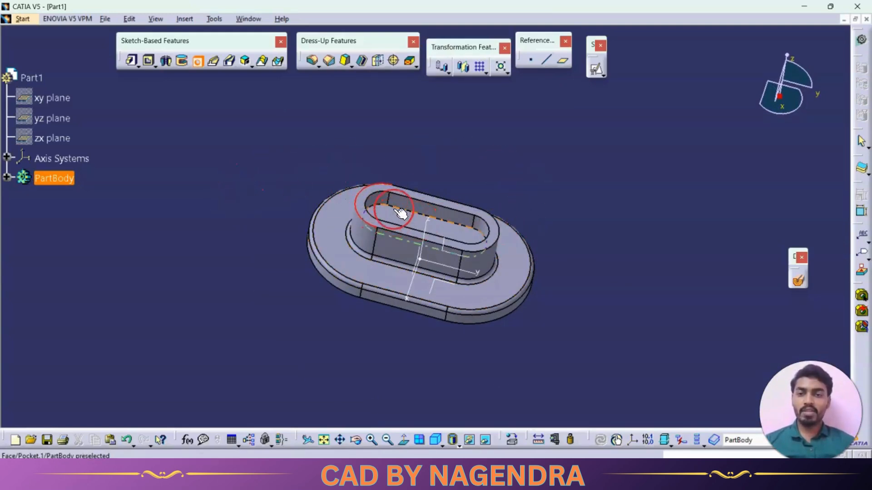
pyautogui.moveTo(399, 210)
pyautogui.mouseDown(button='middle')
pyautogui.moveTo(440, 141)
pyautogui.moveTo(427, 166)
pyautogui.mouseUp(button='middle')
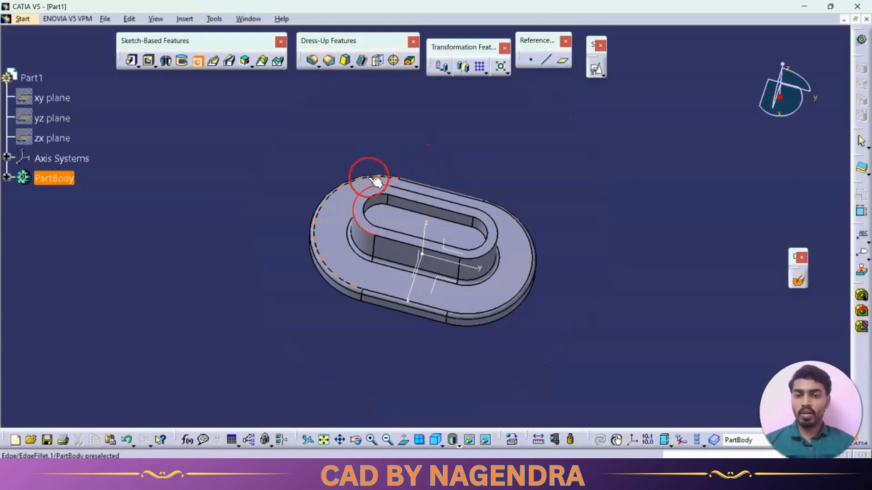
pyautogui.click(388, 216)
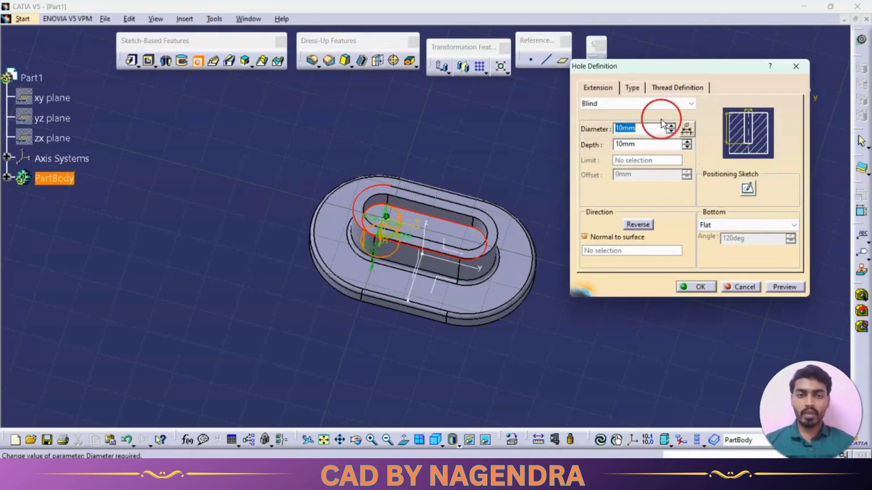
pyautogui.click(627, 104)
pyautogui.click(626, 119)
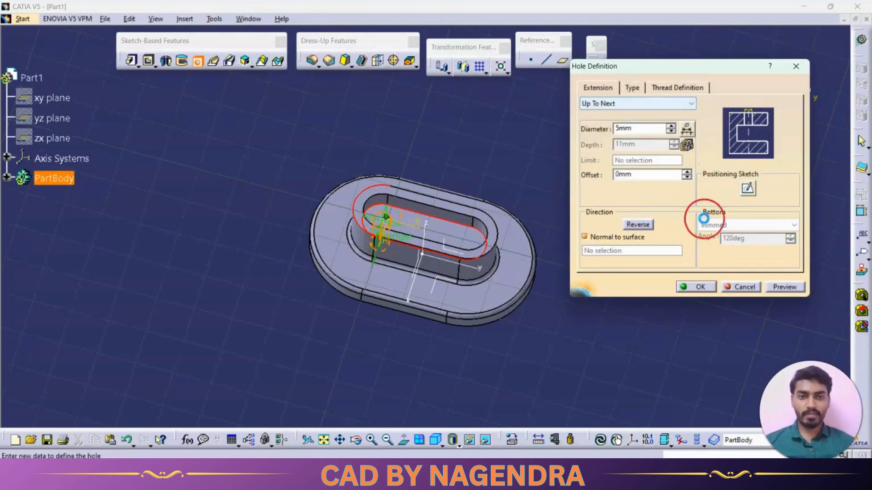
pyautogui.click(694, 287)
pyautogui.moveTo(561, 204); pyautogui.dragTo(530, 220, button='middle')
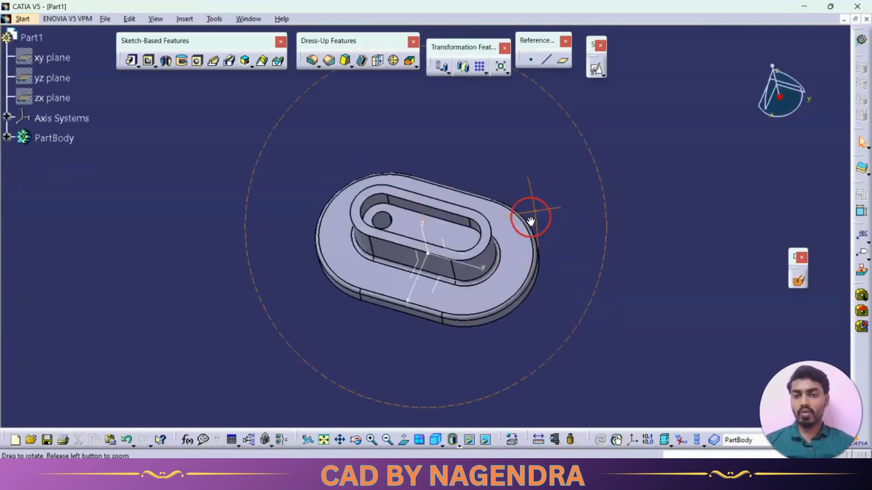
# Step: Check the two-hole layout in the reference drawing and mirror the 5 mm hole about the absolute axis system's ZX plane
pyautogui.hotkey('alt', 'Tab')
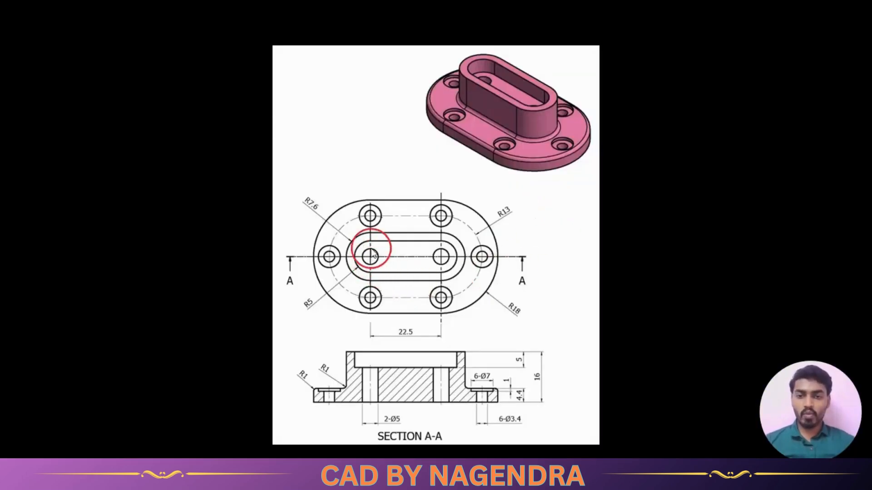
pyautogui.hotkey('alt', 'Tab')
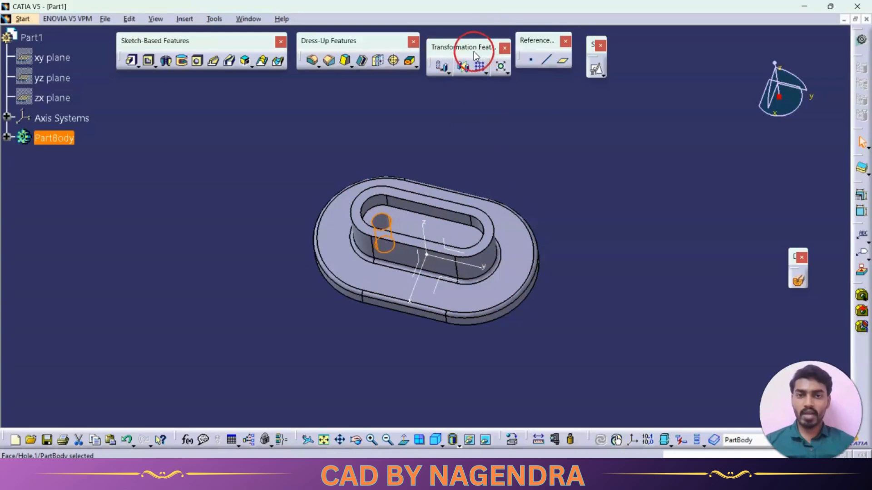
pyautogui.click(468, 67)
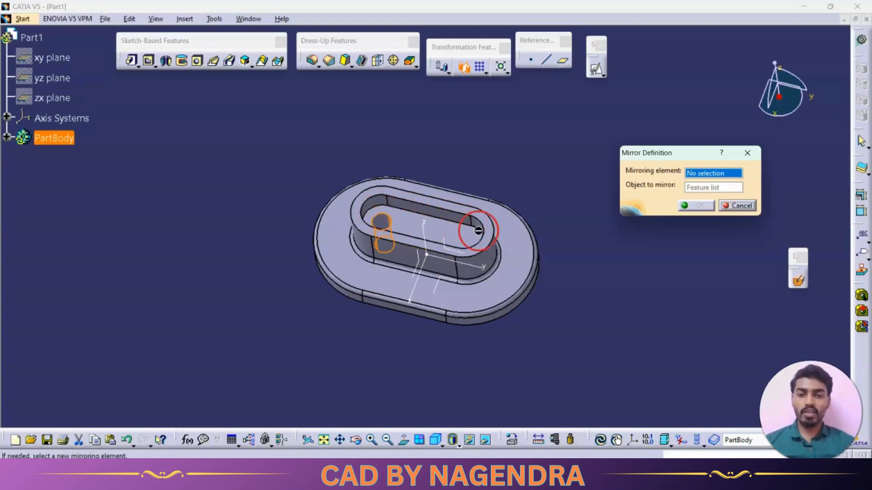
pyautogui.click(422, 262)
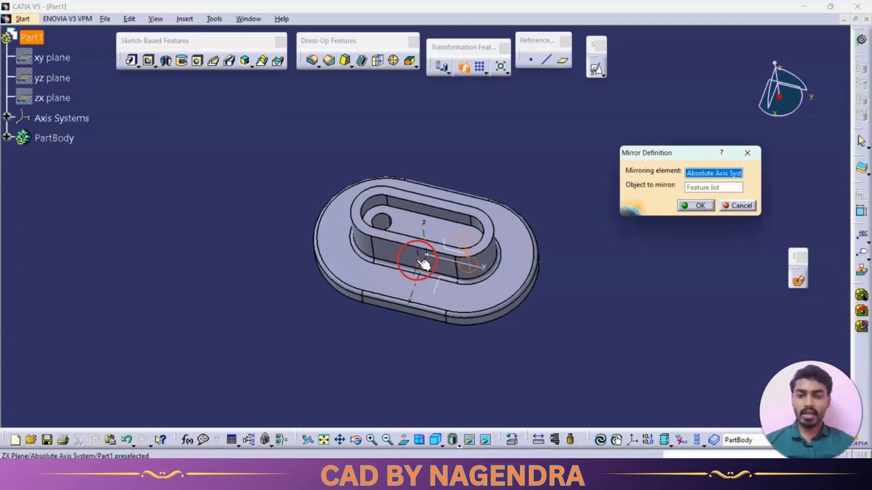
pyautogui.click(694, 207)
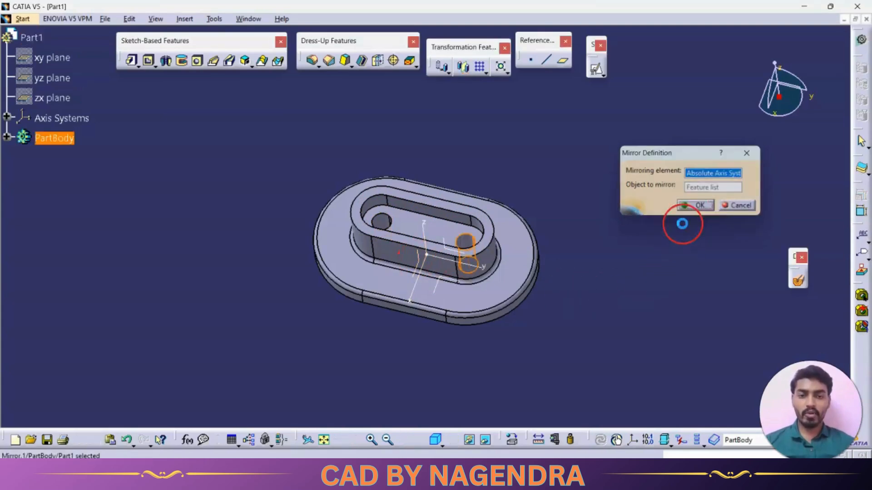
pyautogui.moveTo(487, 160)
pyautogui.mouseDown(button='middle')
pyautogui.moveTo(443, 141)
pyautogui.moveTo(474, 256)
pyautogui.moveTo(459, 165)
pyautogui.moveTo(477, 172)
pyautogui.mouseUp(button='middle')
# Step: Start an Up To Next hole on the flange's top face and set its diameter to 3.4 mm per the reference drawing
pyautogui.hotkey('alt', 'Tab')
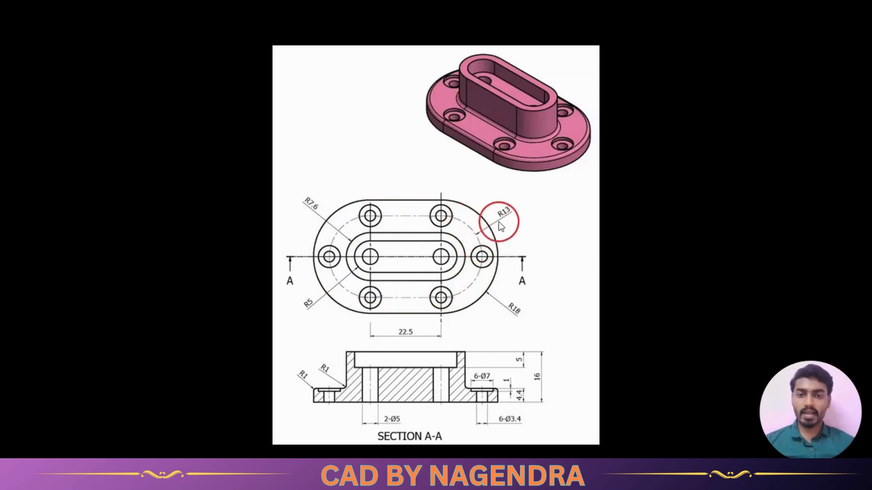
pyautogui.hotkey('alt', 'Tab')
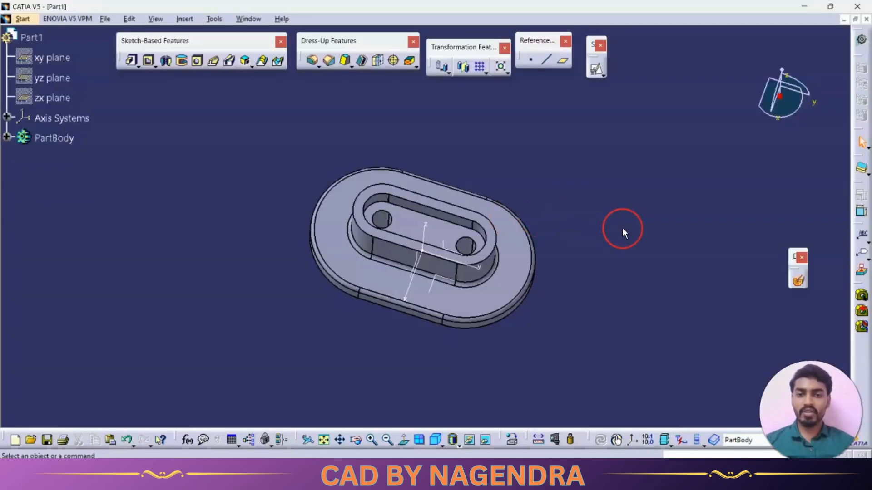
pyautogui.click(196, 61)
pyautogui.moveTo(347, 359); pyautogui.dragTo(432, 375, button='middle')
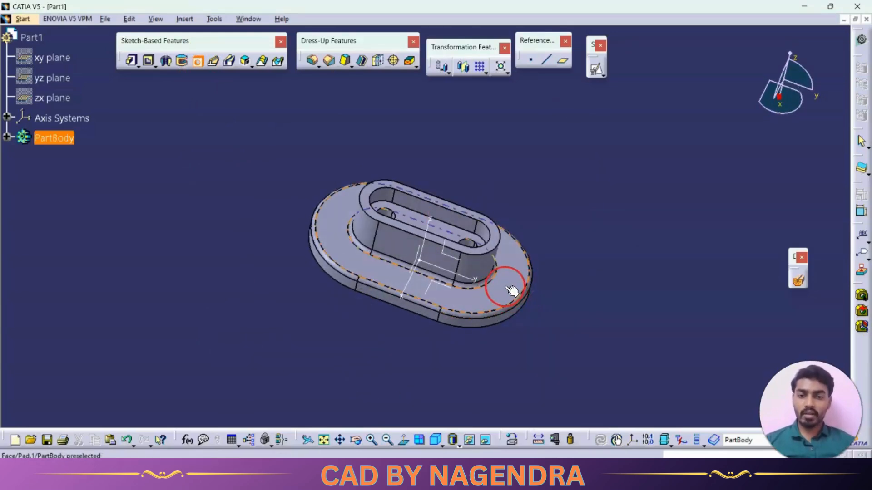
pyautogui.click(506, 288)
pyautogui.hotkey('alt', 'Tab')
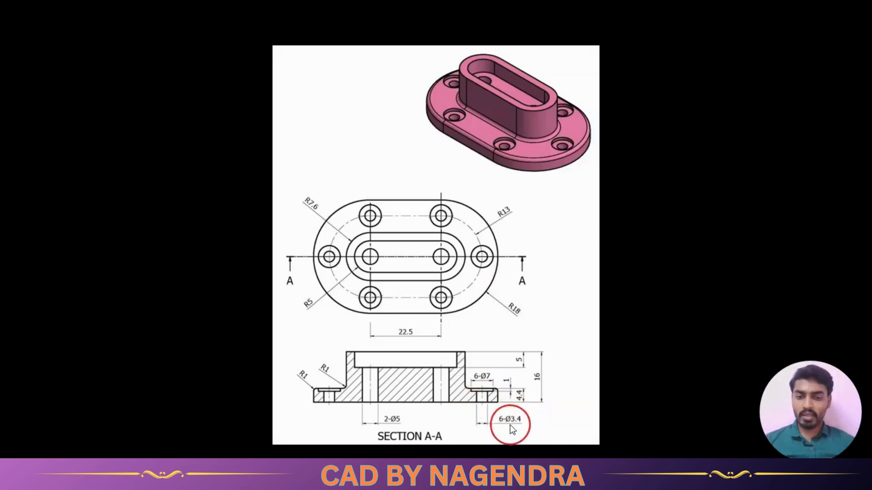
pyautogui.hotkey('alt', 'Tab')
pyautogui.click(647, 130)
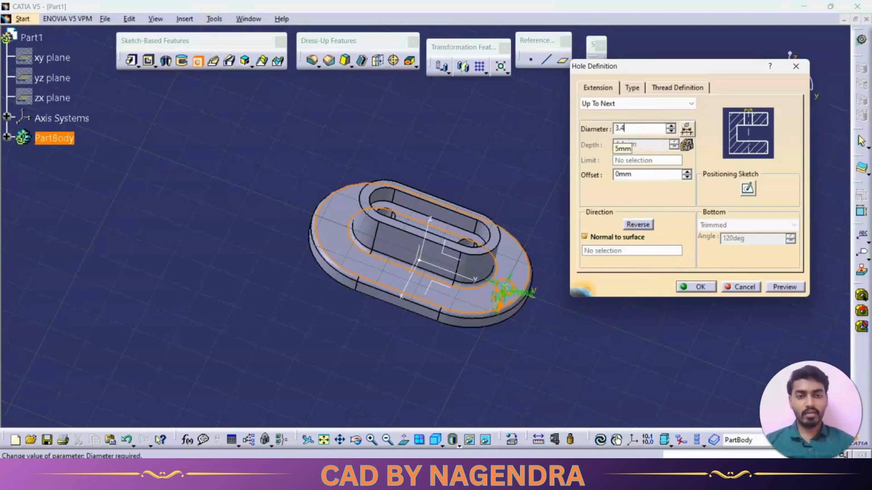
# Step: Check the counterbore dimensions in the reference drawing and make the hole Counterbored with diameter 7 mm and depth 1 mm
pyautogui.hotkey('alt', 'Tab')
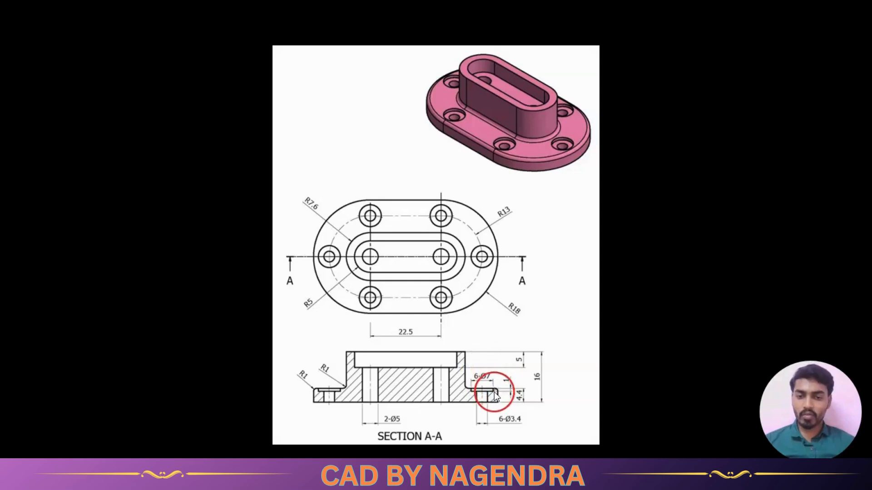
pyautogui.hotkey('alt', 'Tab')
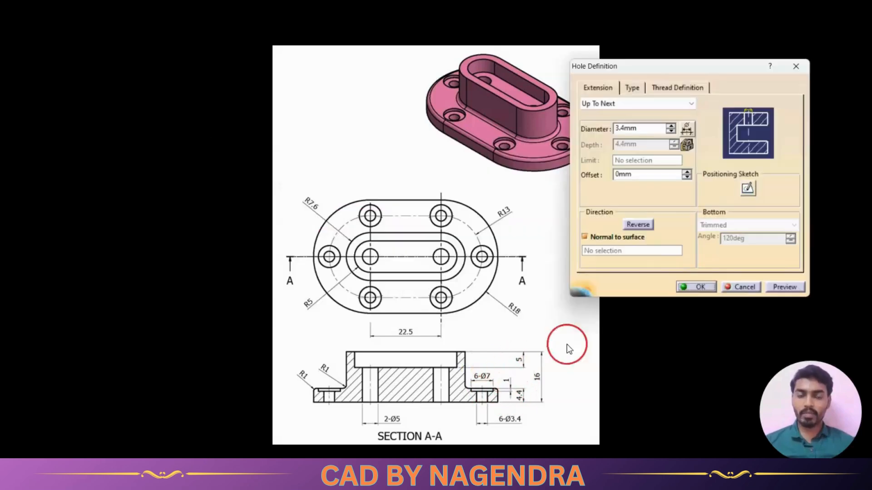
pyautogui.click(637, 90)
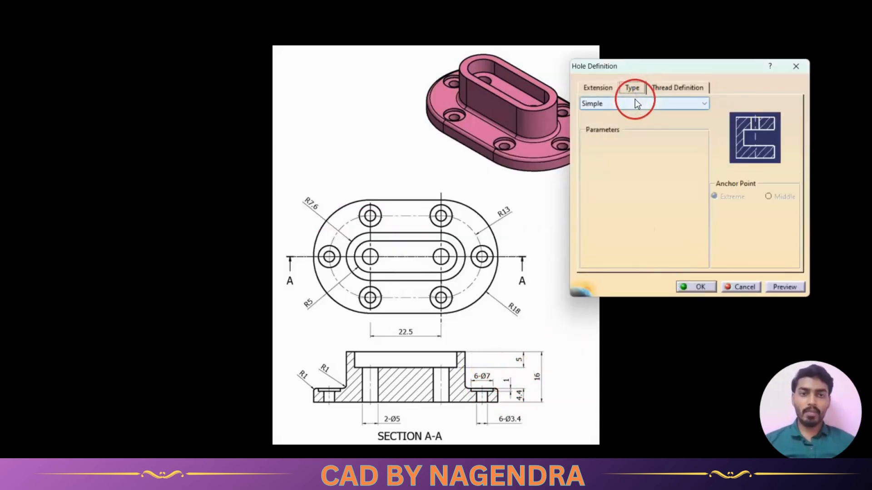
pyautogui.click(634, 103)
pyautogui.click(633, 131)
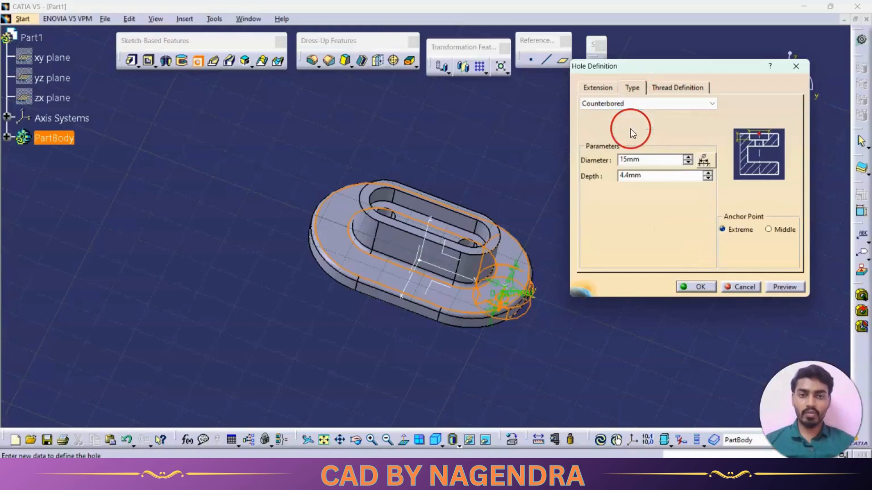
pyautogui.click(652, 162)
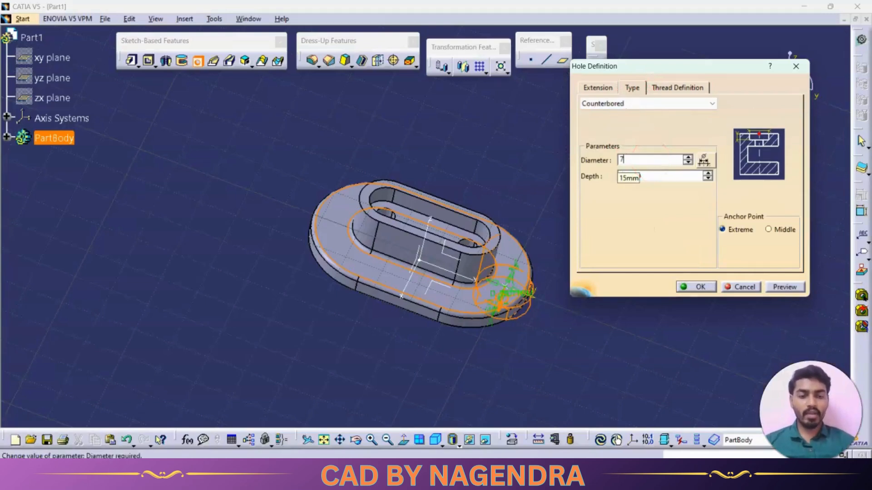
pyautogui.click(650, 174)
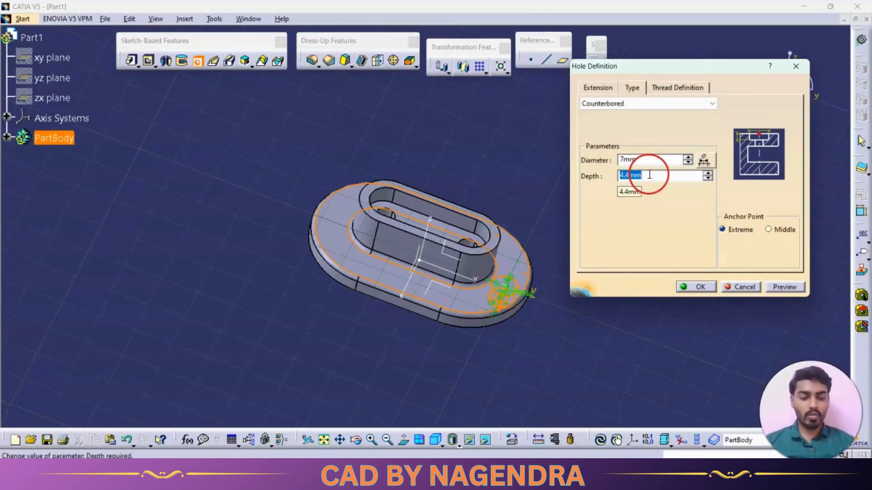
pyautogui.write('1')
# Step: Open the counterbored hole's positioning sketch and check the radius of the hole-centre path in the reference drawing
pyautogui.click(597, 87)
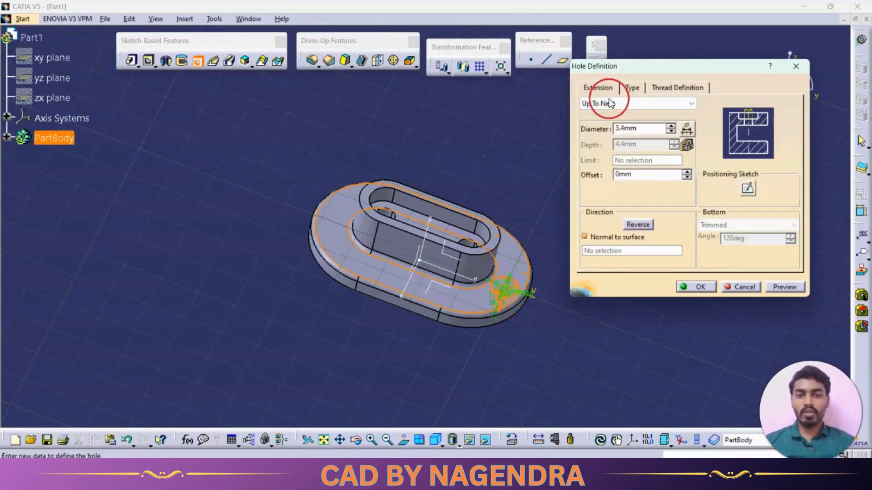
pyautogui.moveTo(503, 321); pyautogui.dragTo(515, 299, button='middle')
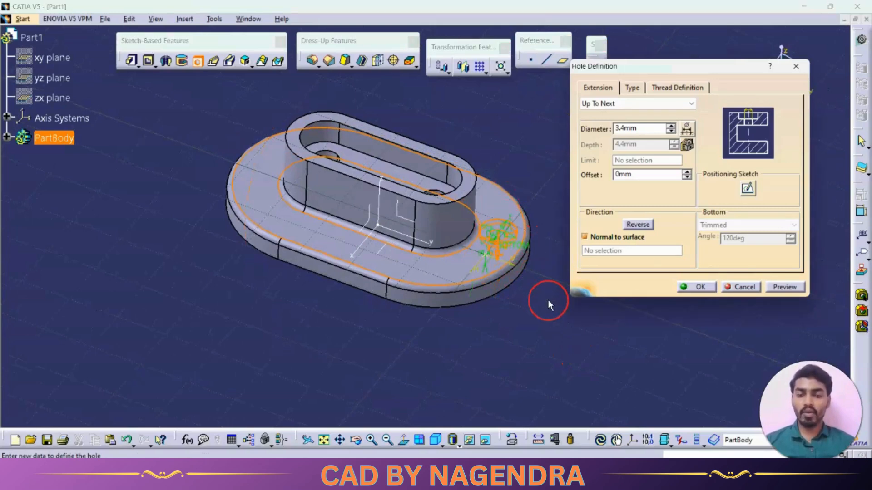
pyautogui.click(748, 189)
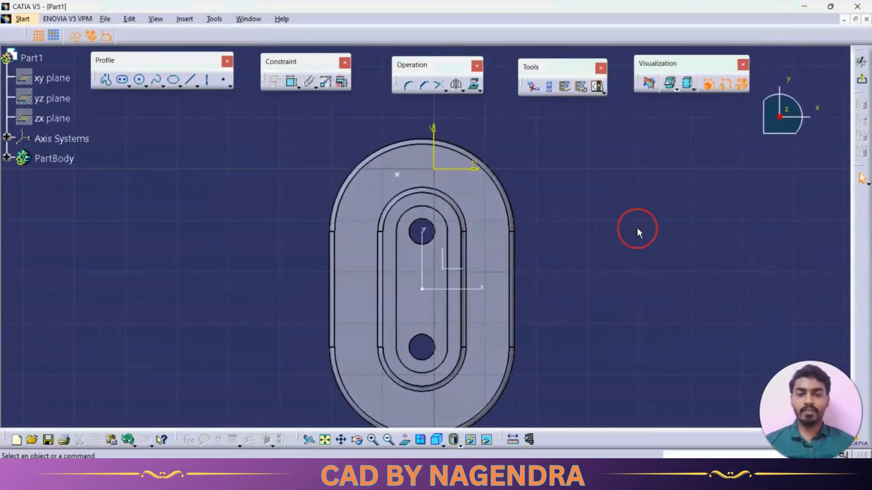
pyautogui.hotkey('alt', 'Tab')
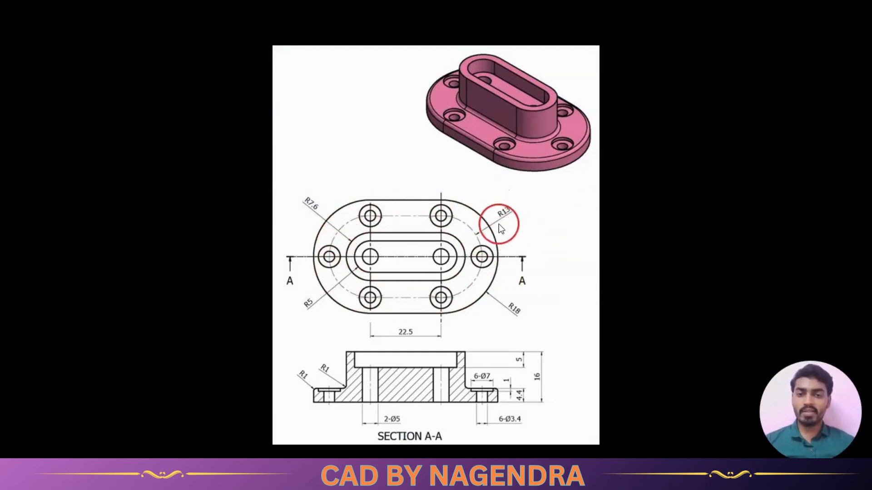
pyautogui.hotkey('alt', 'Tab')
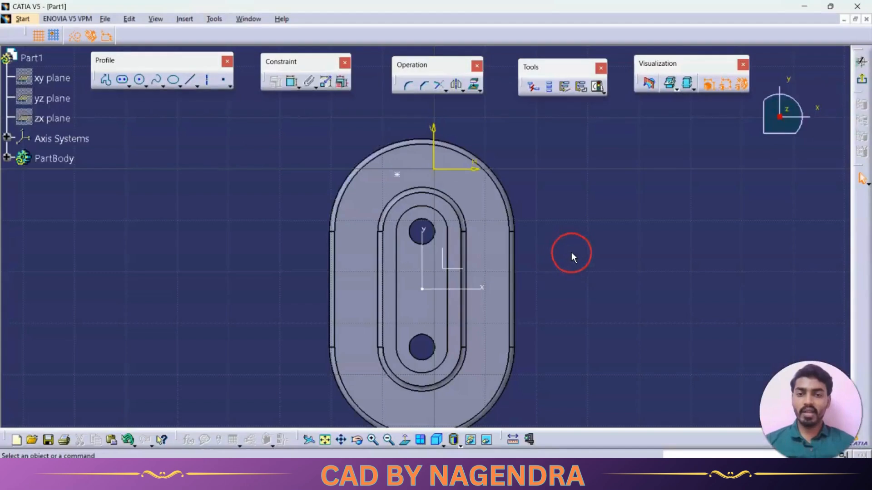
# Step: Sketch a construction elongated hole running between the two 5 mm hole centres, with its sides on the flange
pyautogui.click(122, 81)
pyautogui.click(421, 230)
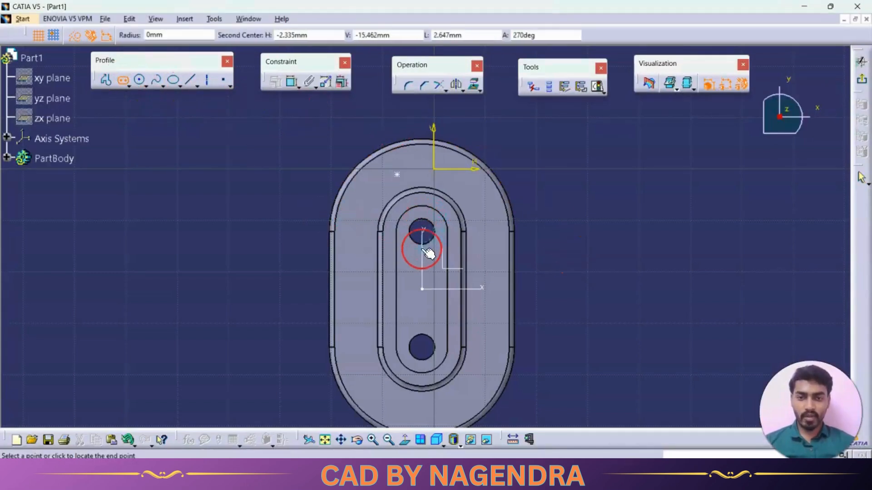
pyautogui.click(427, 347)
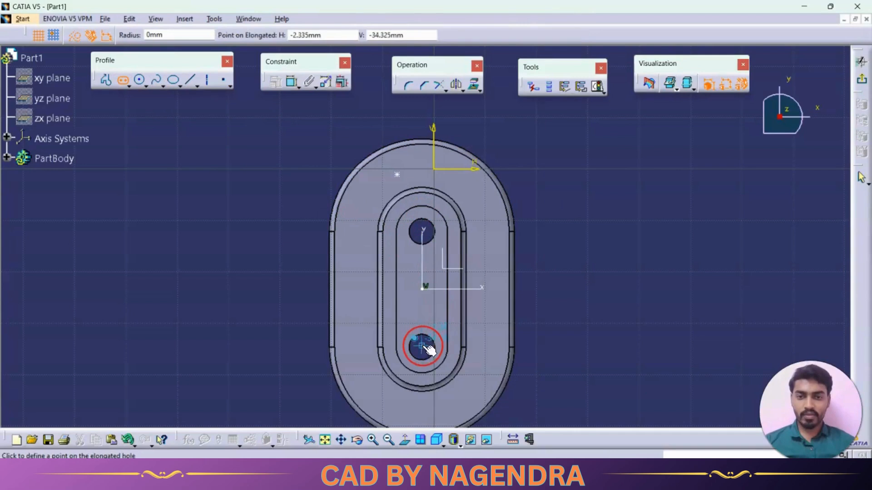
pyautogui.click(483, 362)
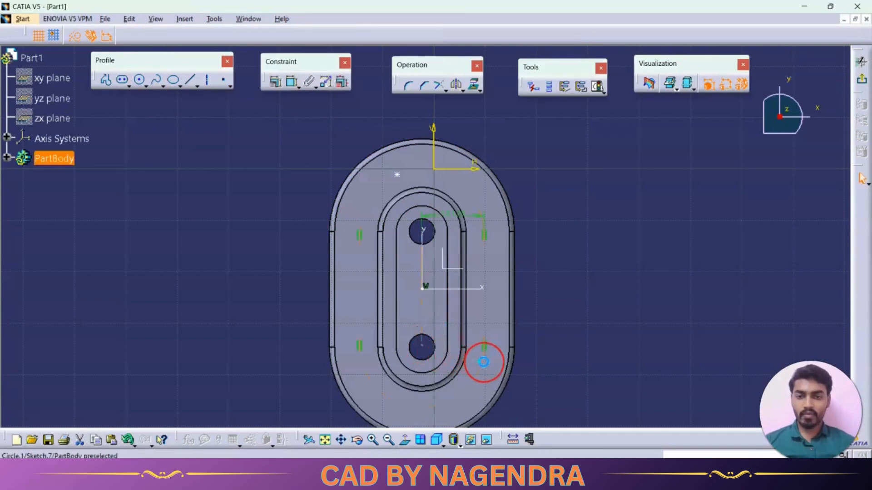
pyautogui.click(575, 187)
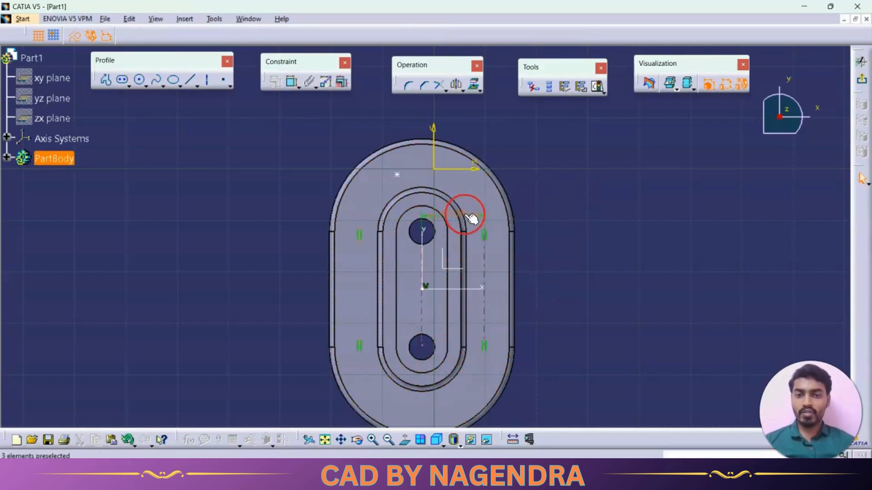
# Step: Set the radius of the construction elongated hole to 13 mm
pyautogui.doubleClick(467, 217)
pyautogui.write('10')
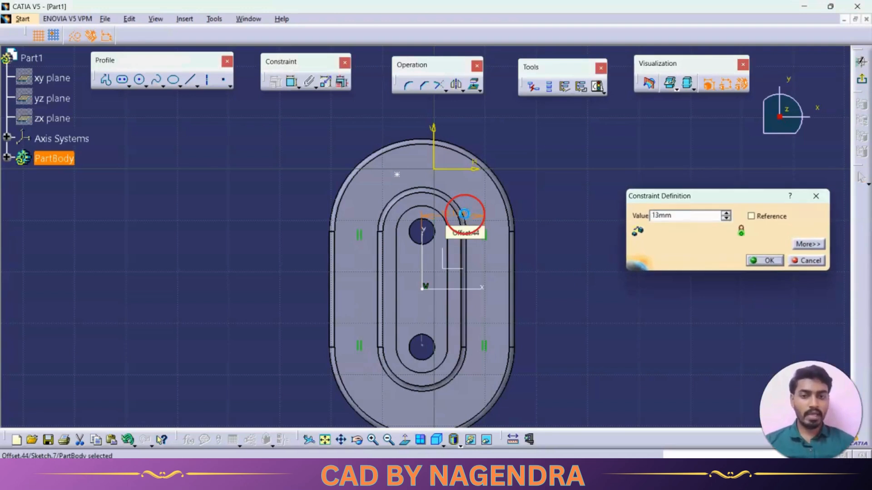
pyautogui.press('Return')
pyautogui.click(580, 217)
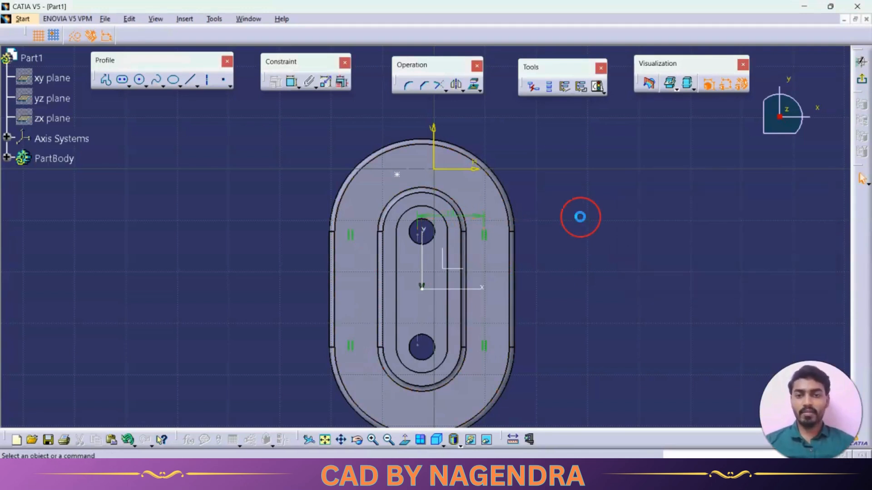
# Step: Constrain both end arcs of the construction elongated hole to be concentric with the flange's rounded ends
pyautogui.click(292, 82)
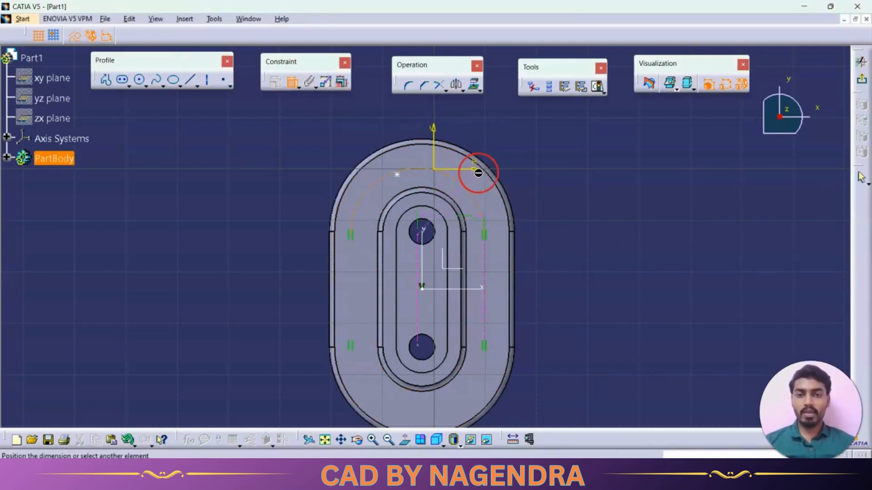
pyautogui.click(493, 176)
pyautogui.rightClick(531, 130)
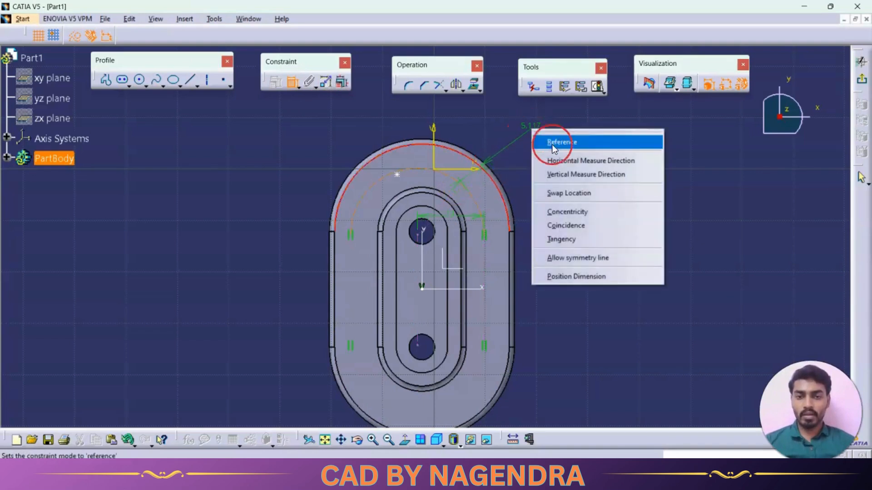
pyautogui.click(576, 210)
pyautogui.moveTo(598, 331); pyautogui.dragTo(597, 238, button='middle')
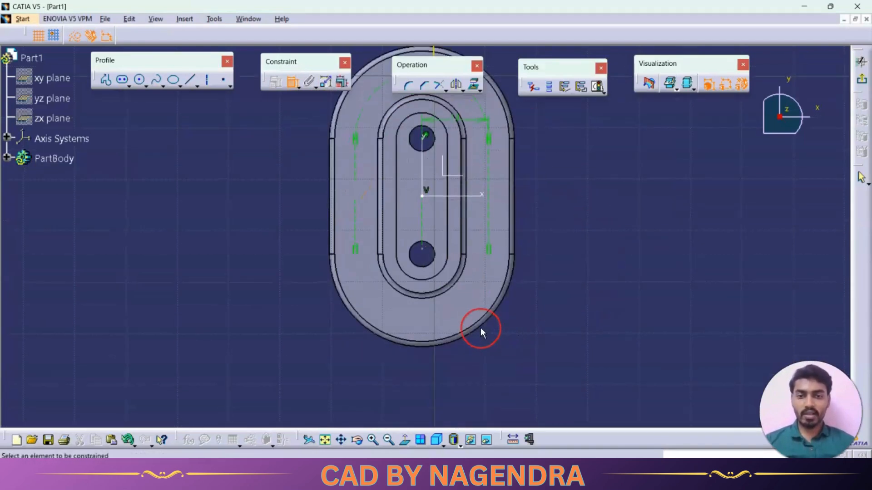
pyautogui.click(469, 296)
pyautogui.click(476, 322)
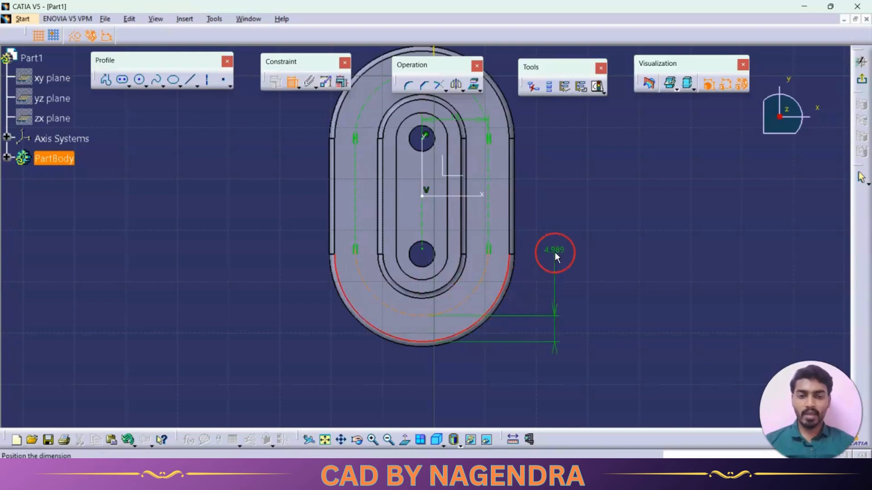
pyautogui.rightClick(555, 253)
pyautogui.click(587, 335)
pyautogui.moveTo(589, 221); pyautogui.dragTo(589, 316, button='middle')
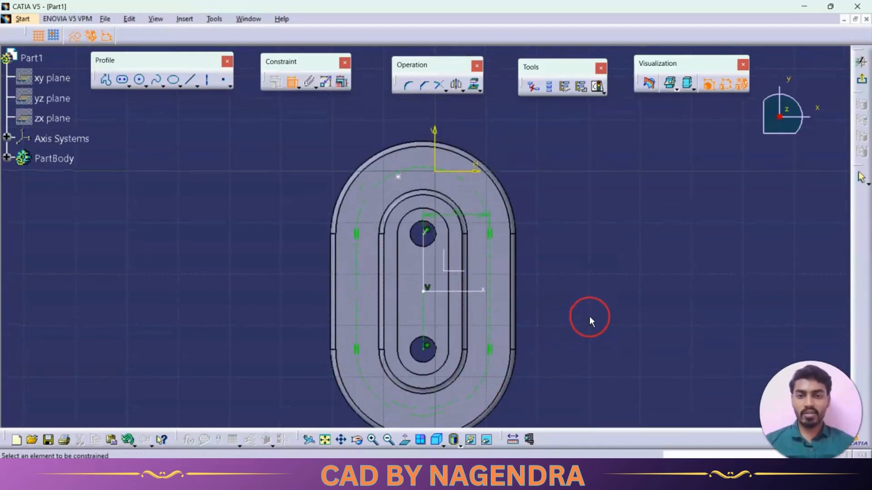
# Step: Constrain the hole's centre point to be coincident with the construction profile's end arc
pyautogui.click(399, 177)
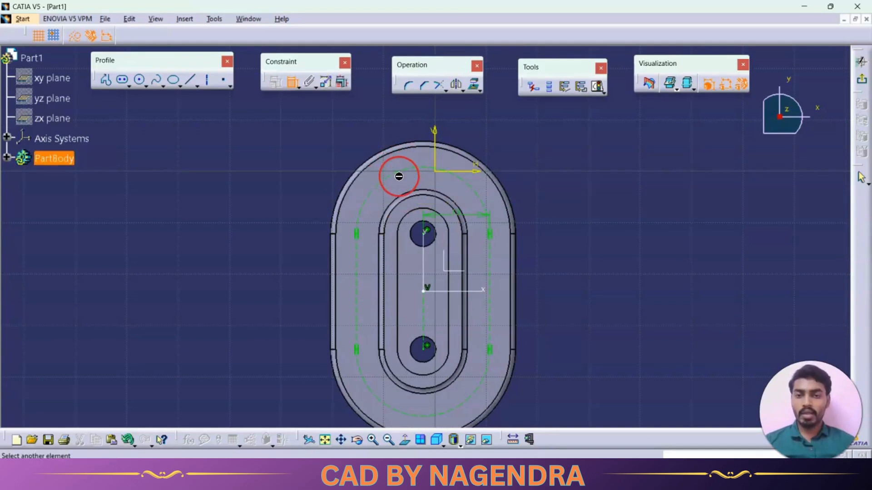
pyautogui.click(421, 172)
pyautogui.rightClick(385, 130)
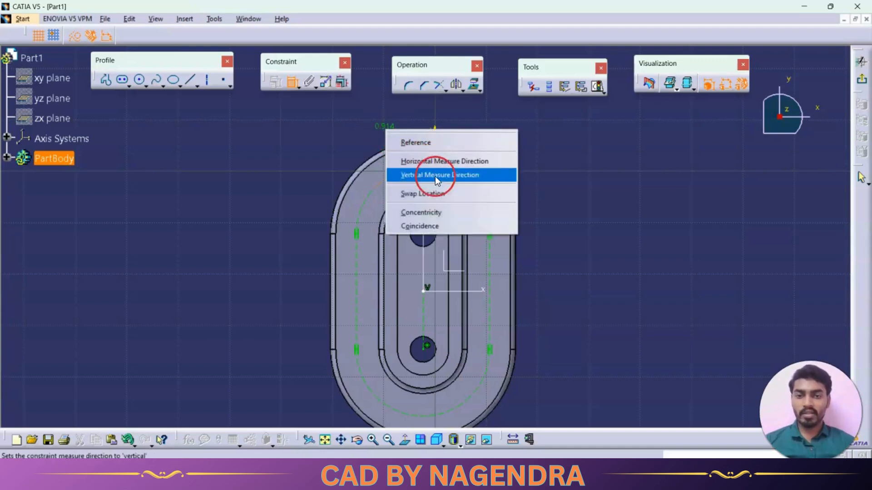
pyautogui.click(442, 227)
# Step: Check the flange hole layout in the reference drawing and make the hole's centre point coincident with the profile's lengthwise centreline
pyautogui.hotkey('alt', 'Tab')
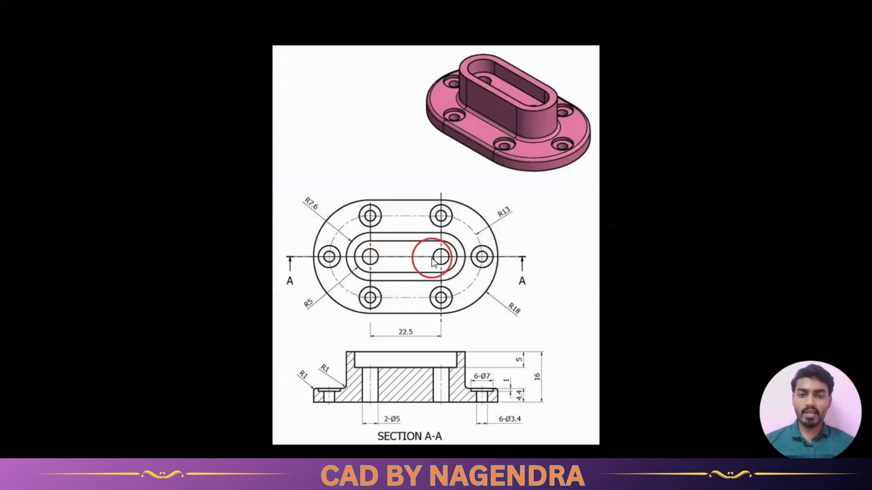
pyautogui.hotkey('alt', 'Tab')
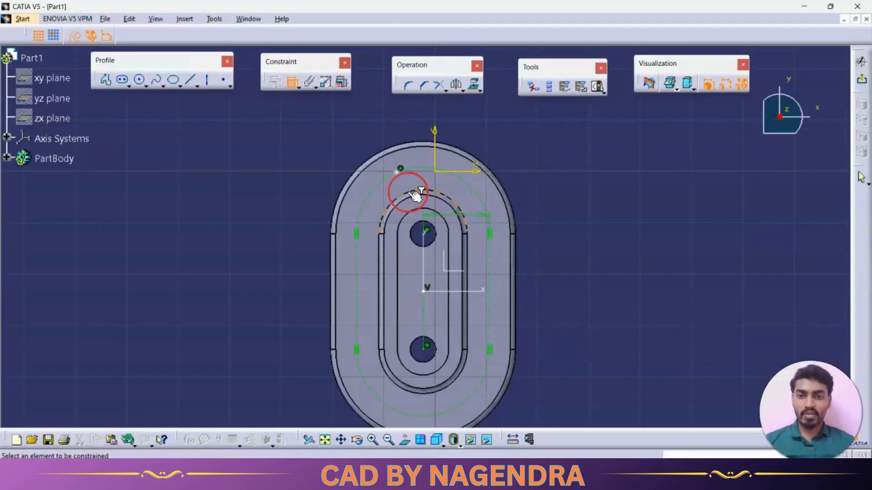
pyautogui.click(398, 172)
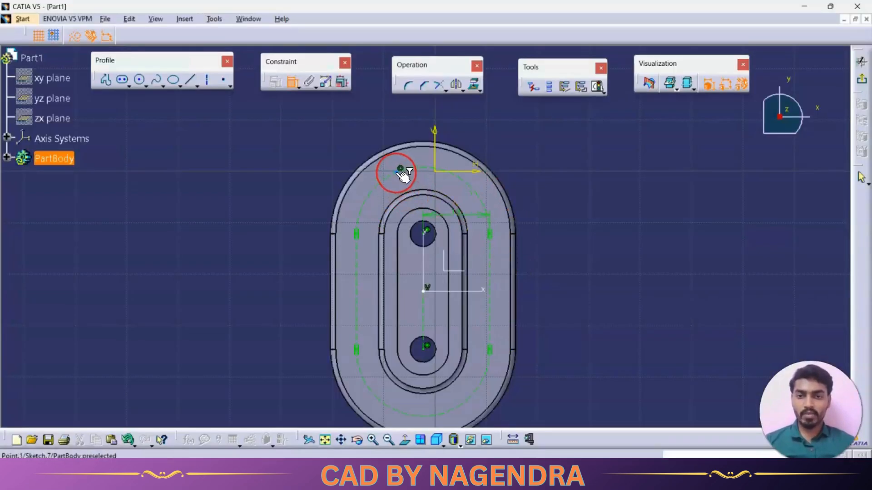
pyautogui.click(425, 259)
pyautogui.rightClick(563, 170)
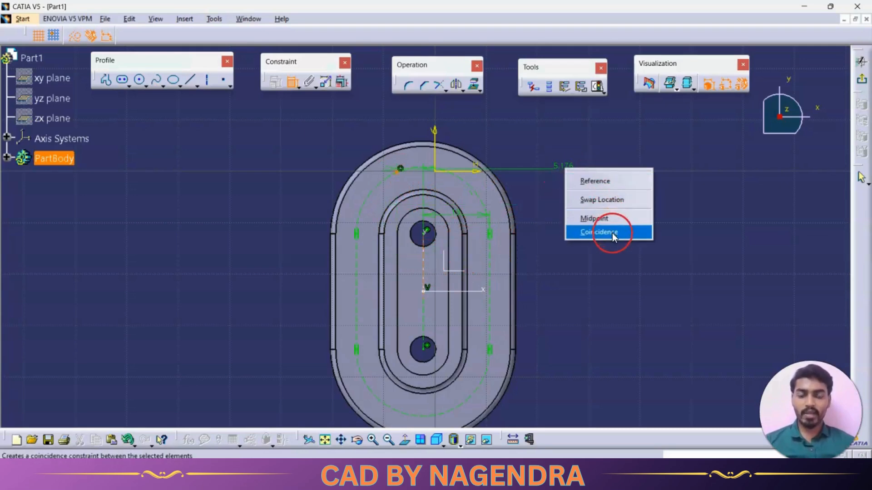
pyautogui.click(613, 231)
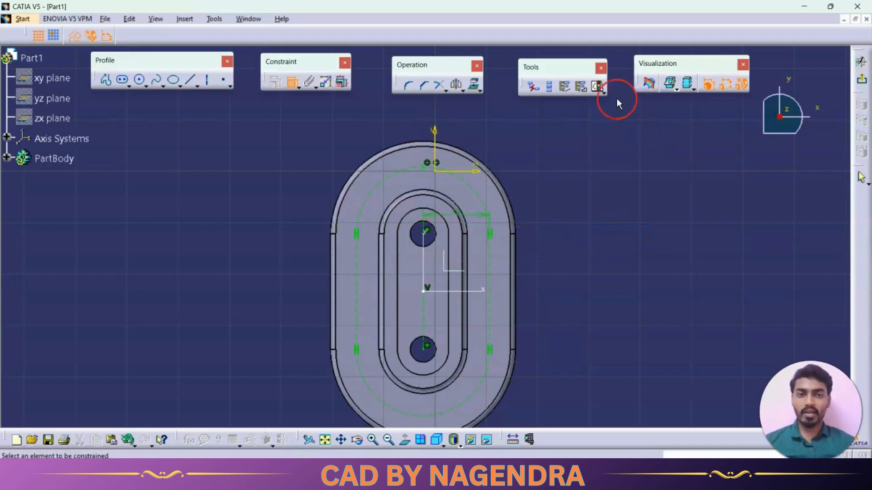
# Step: Check the positioning sketch's solving status, exit the sketch and create the counterbored hole on the flange
pyautogui.click(598, 88)
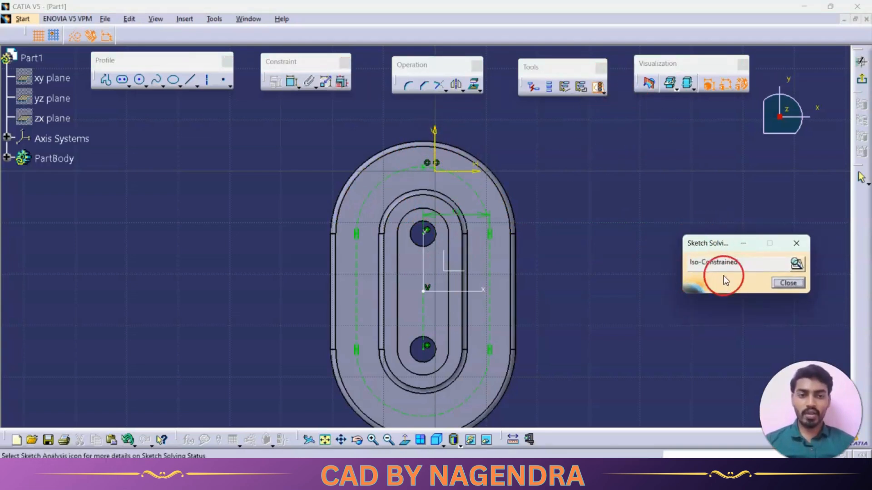
pyautogui.click(785, 283)
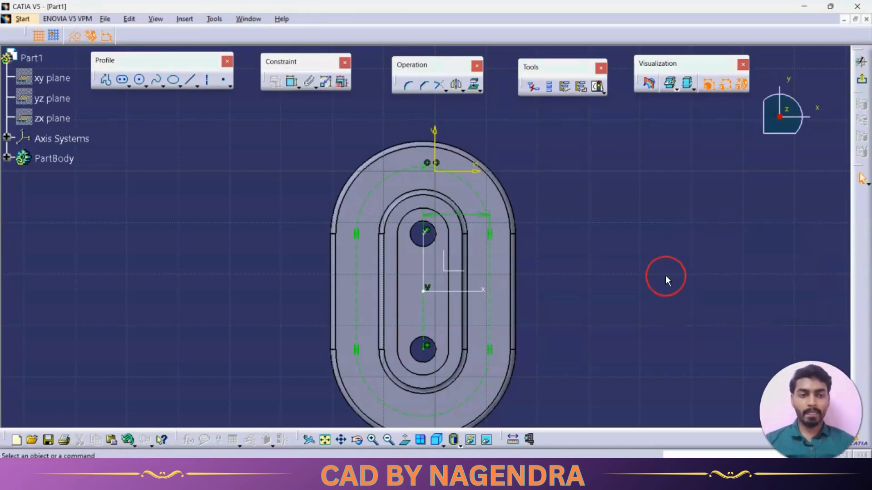
pyautogui.click(855, 120)
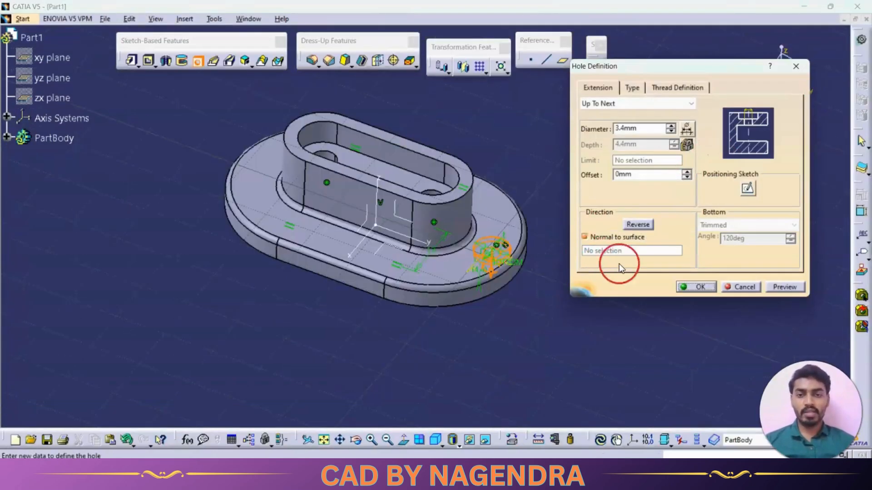
pyautogui.click(700, 287)
pyautogui.moveTo(549, 202)
pyautogui.mouseDown(button='middle')
pyautogui.moveTo(430, 252)
pyautogui.moveTo(448, 317)
pyautogui.moveTo(504, 273)
pyautogui.mouseUp(button='middle')
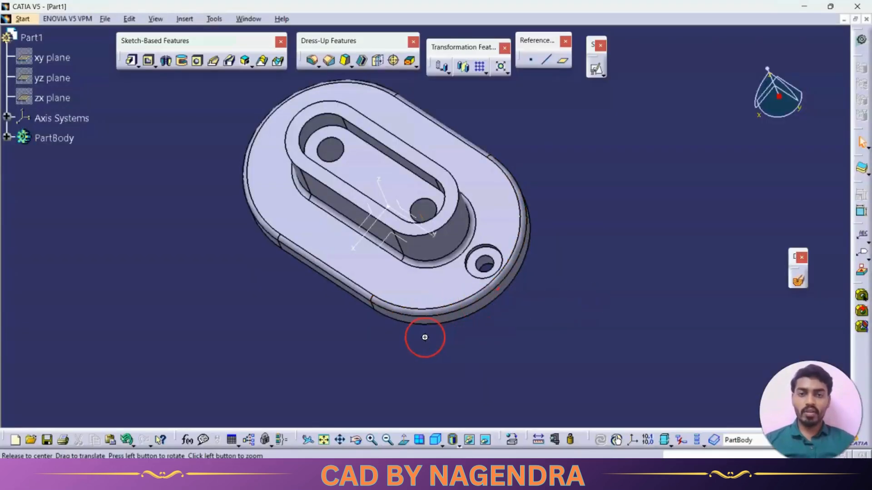
pyautogui.moveTo(425, 335); pyautogui.dragTo(447, 281, button='middle')
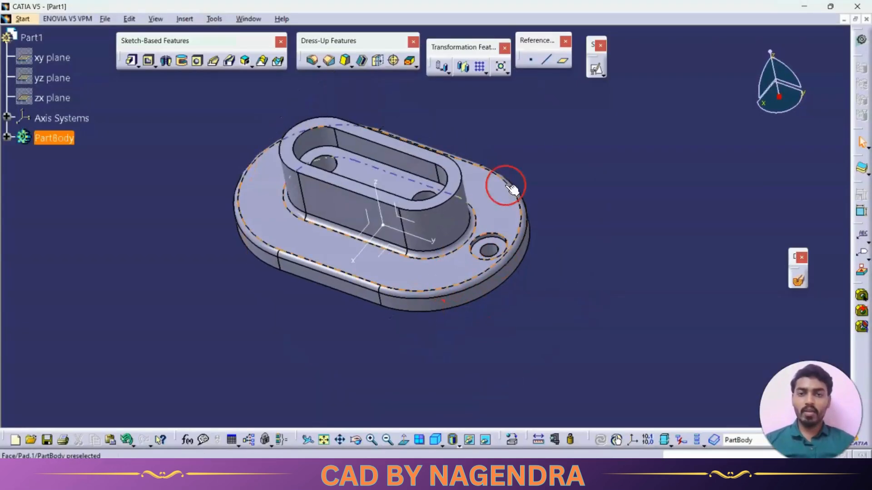
# Step: Start a new sketch on the flange's top face for the remaining hole positions
pyautogui.click(486, 73)
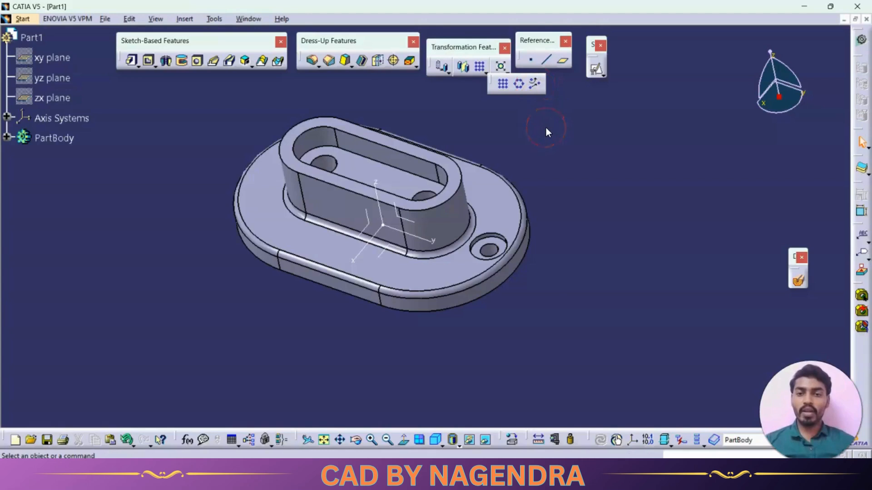
pyautogui.moveTo(520, 134); pyautogui.dragTo(556, 163, button='middle')
pyautogui.click(602, 75)
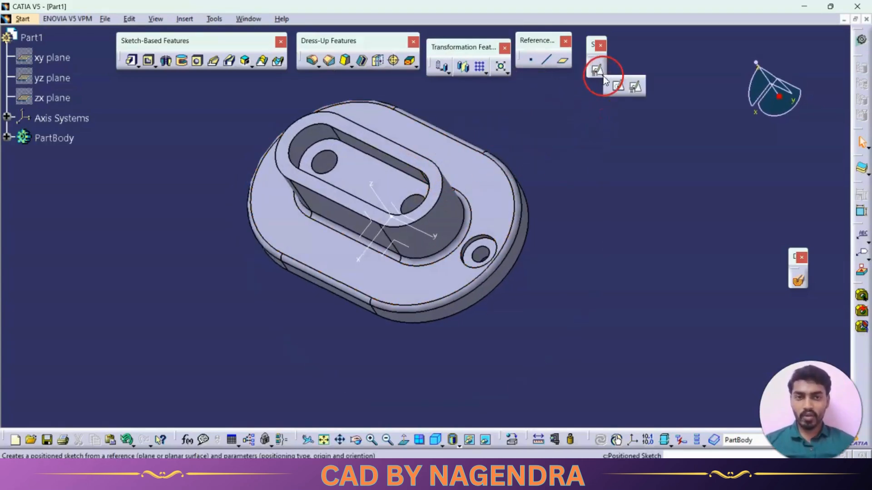
pyautogui.click(617, 89)
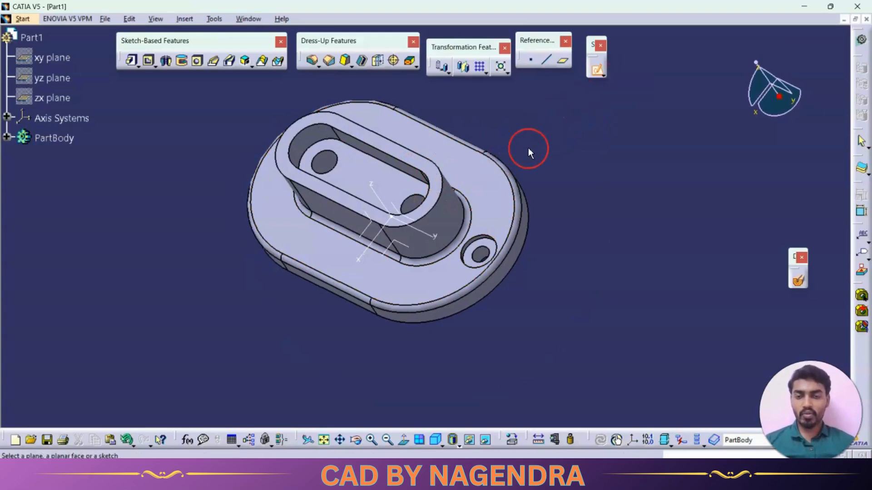
pyautogui.click(495, 186)
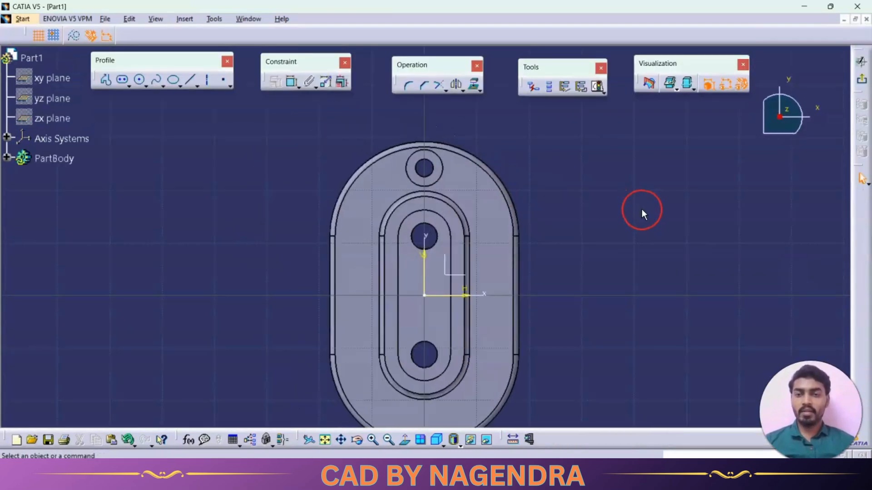
# Step: Place three points on the flange: one on each side near the existing counterbored hole's end, and one on the lengthwise centreline at the opposite end
pyautogui.click(224, 85)
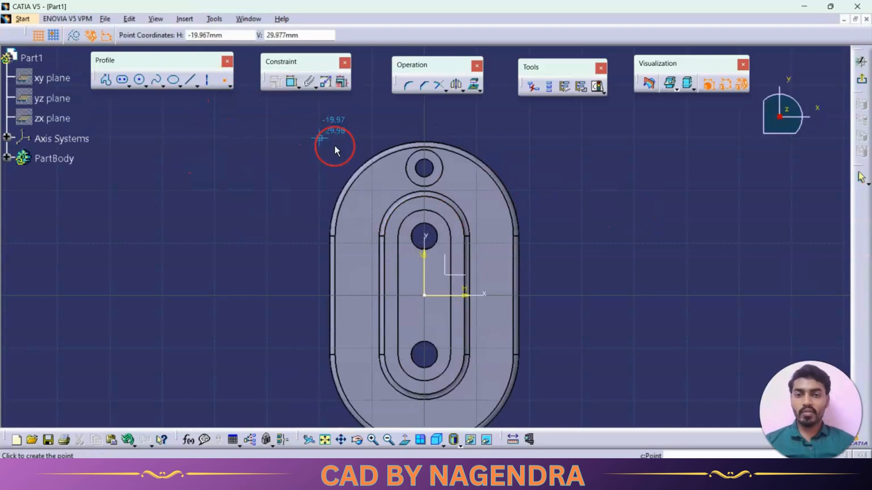
pyautogui.click(359, 225)
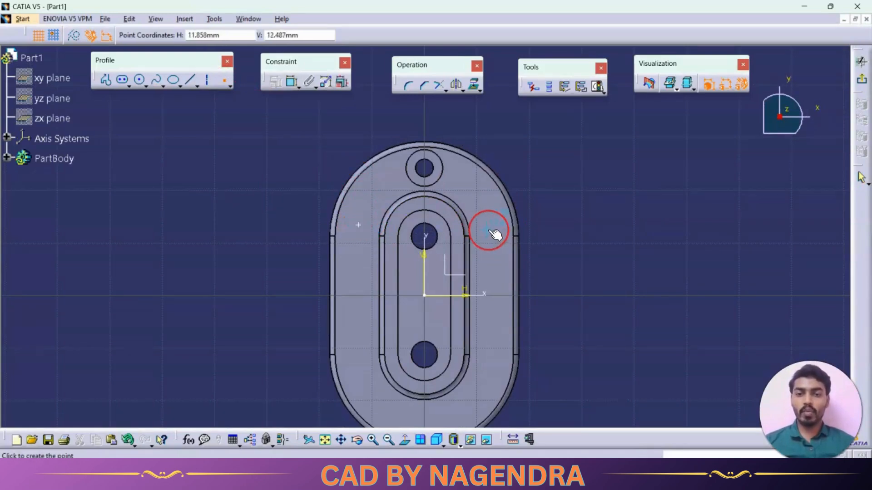
pyautogui.click(491, 227)
pyautogui.scroll(-3, 491, 282)
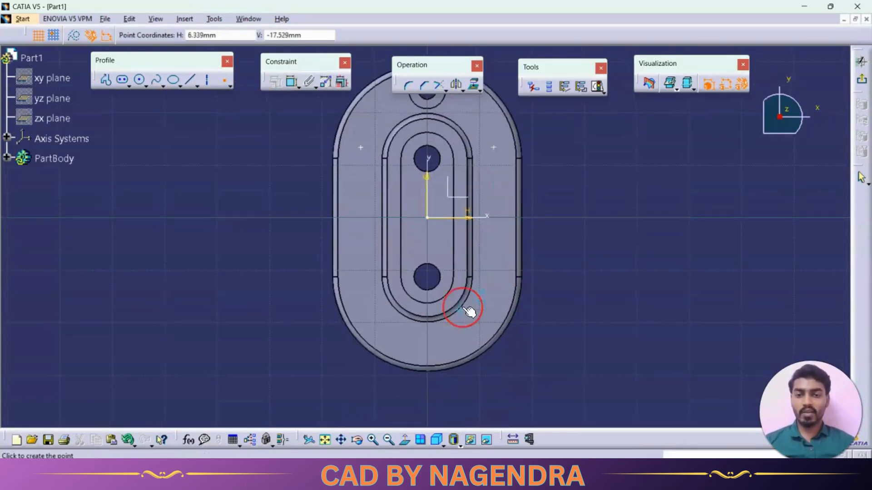
pyautogui.click(431, 343)
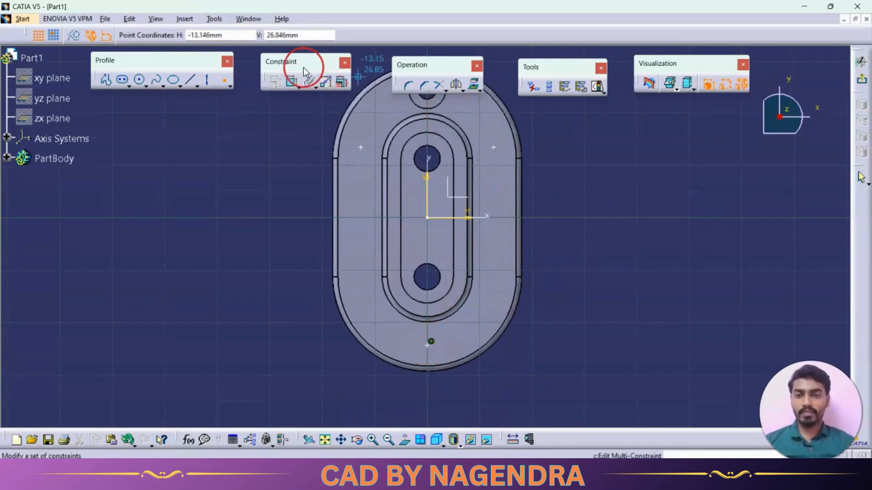
pyautogui.click(223, 84)
# Step: Mirror the two side points about the sketch's horizontal axis
pyautogui.moveTo(338, 179); pyautogui.dragTo(340, 196, button='middle')
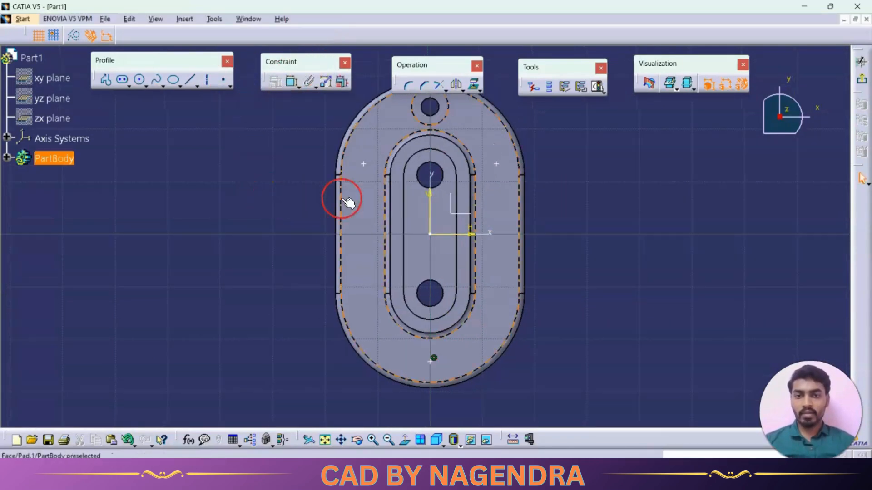
pyautogui.click(364, 165)
pyautogui.keyDown('ctrl'); pyautogui.click(496, 163); pyautogui.keyUp('ctrl')
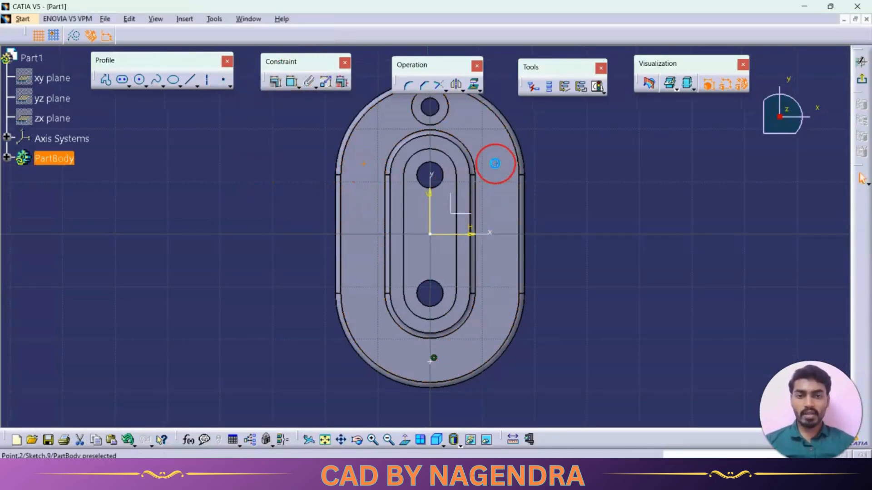
pyautogui.click(462, 82)
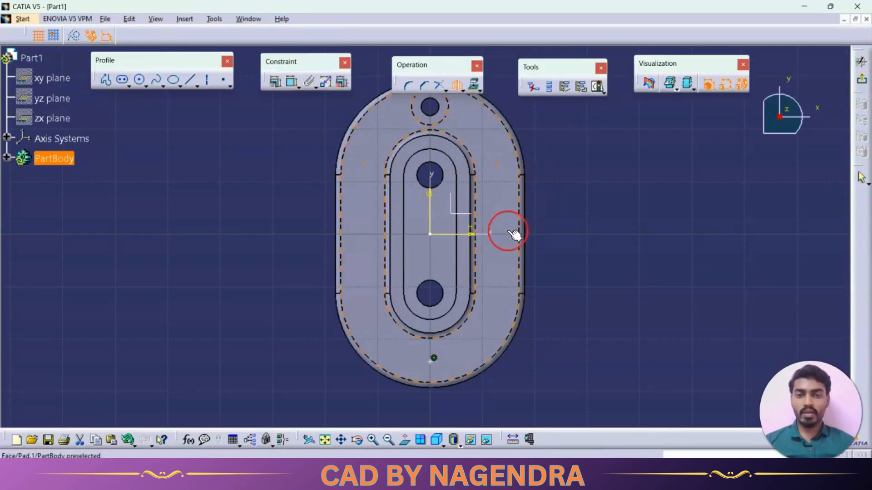
pyautogui.click(487, 234)
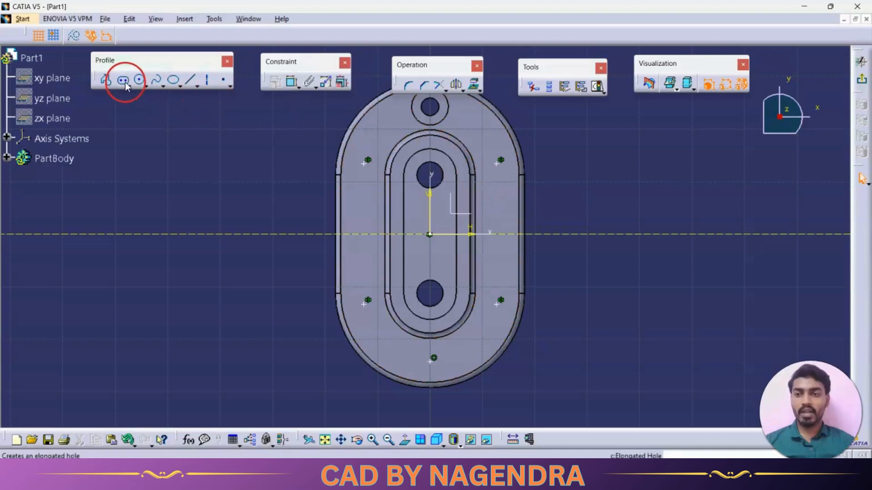
# Step: Draw a construction elongated hole between the two through-hole centres and set its radius to 13 mm
pyautogui.click(123, 80)
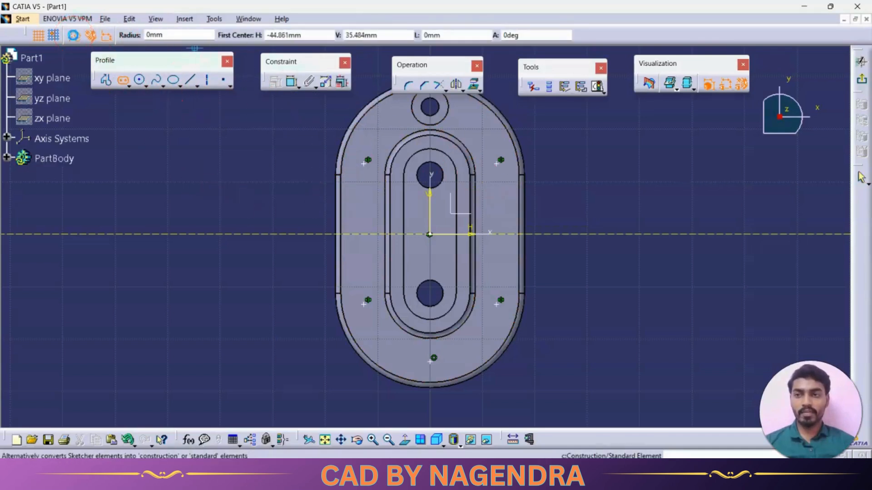
pyautogui.click(432, 175)
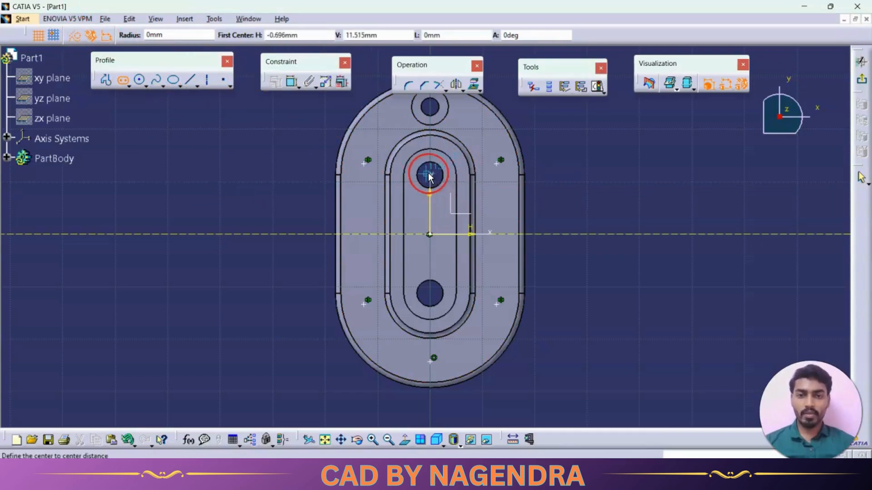
pyautogui.click(429, 293)
pyautogui.click(468, 300)
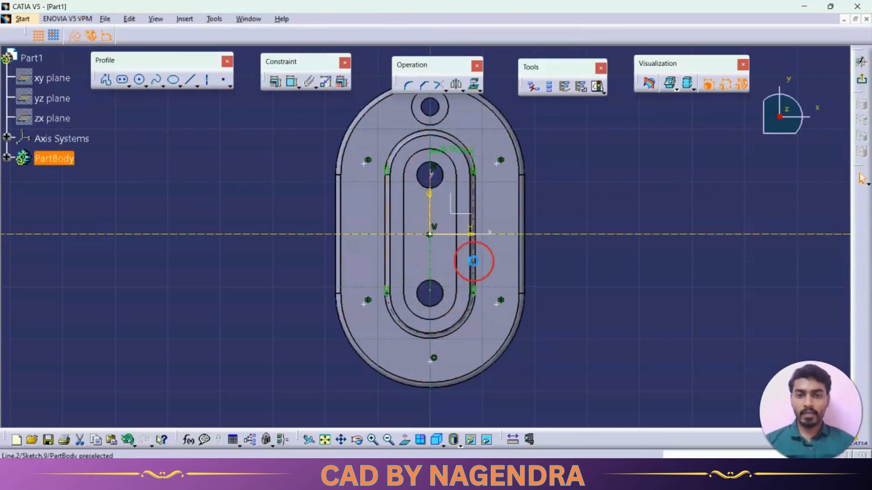
pyautogui.doubleClick(450, 152)
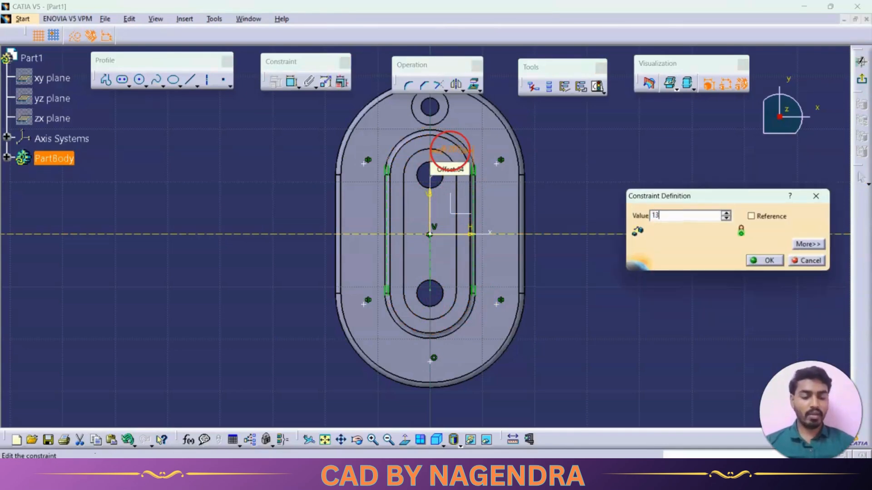
pyautogui.press('Return')
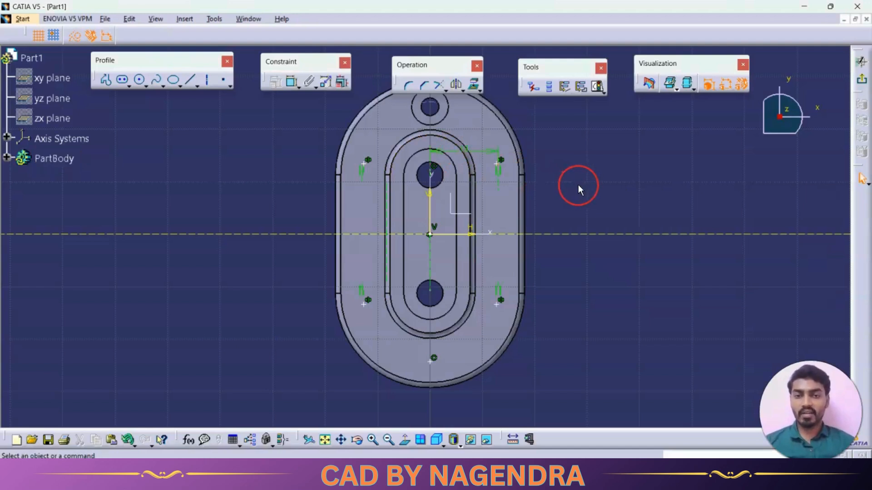
# Step: Constrain both end arcs of the construction elongated hole to be concentric with the flange's rounded ends
pyautogui.click(292, 83)
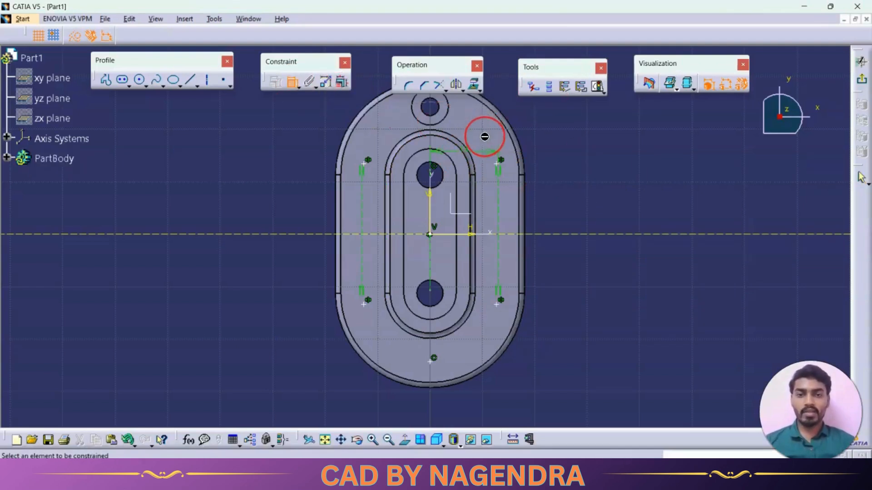
pyautogui.click(502, 117)
pyautogui.rightClick(562, 123)
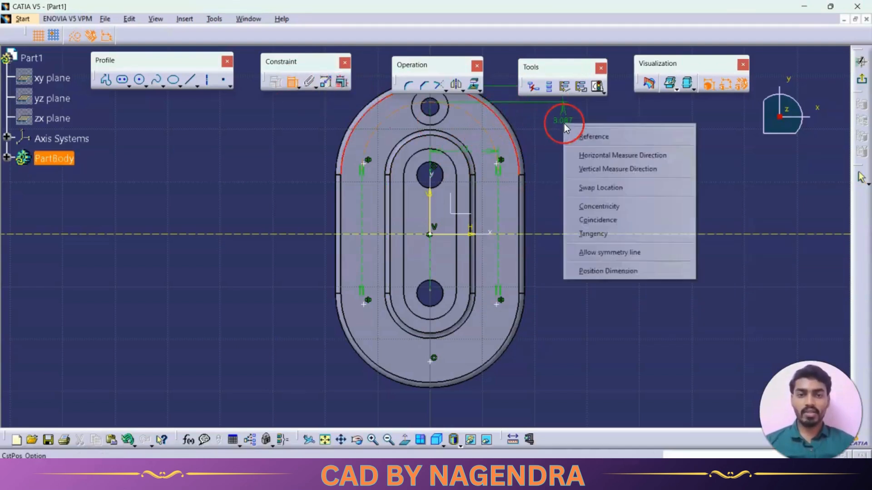
pyautogui.click(616, 194)
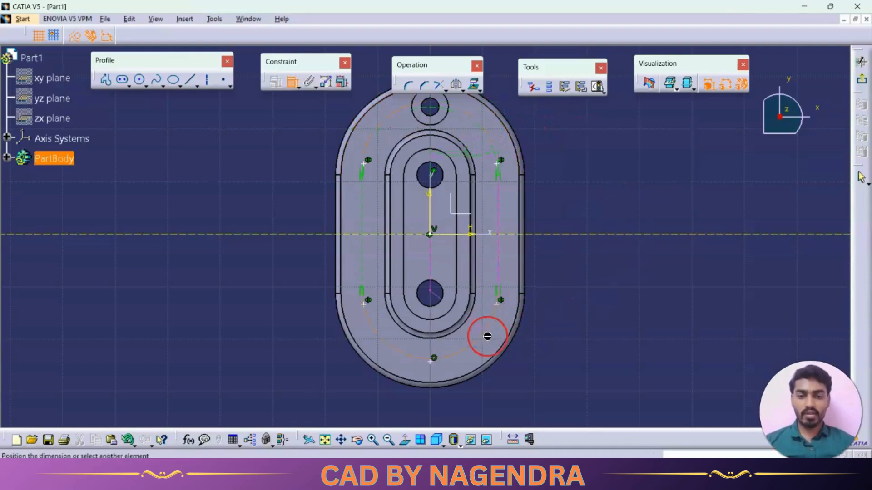
pyautogui.rightClick(592, 309)
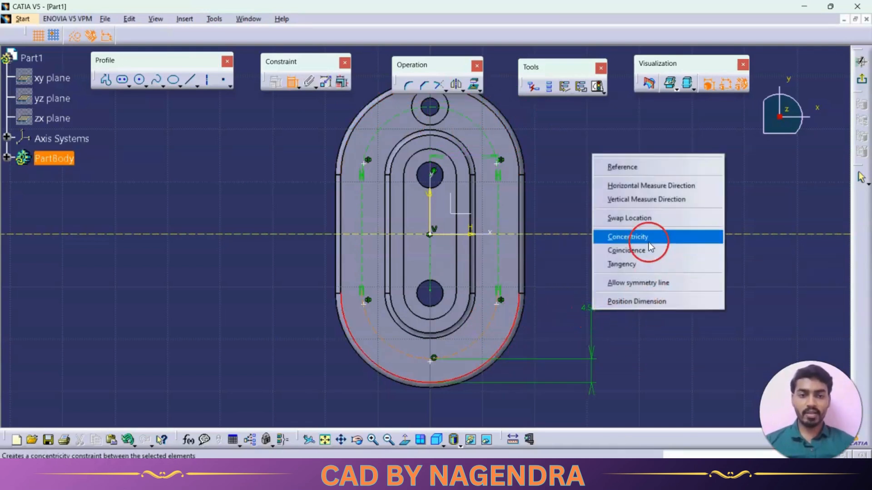
pyautogui.click(638, 237)
# Step: Make the two original side points coincident with the straight sides of the construction profile
pyautogui.moveTo(577, 180)
pyautogui.mouseDown(button='middle')
pyautogui.moveTo(566, 216)
pyautogui.moveTo(566, 171)
pyautogui.mouseUp(button='middle')
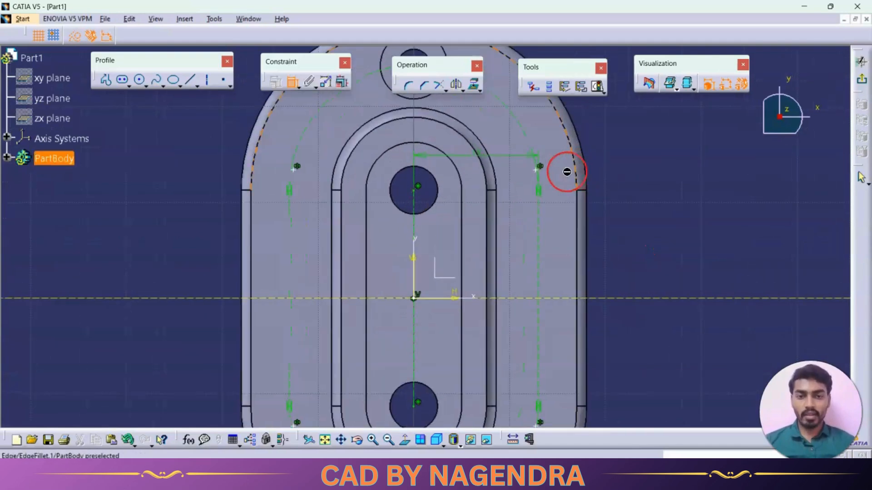
pyautogui.click(539, 173)
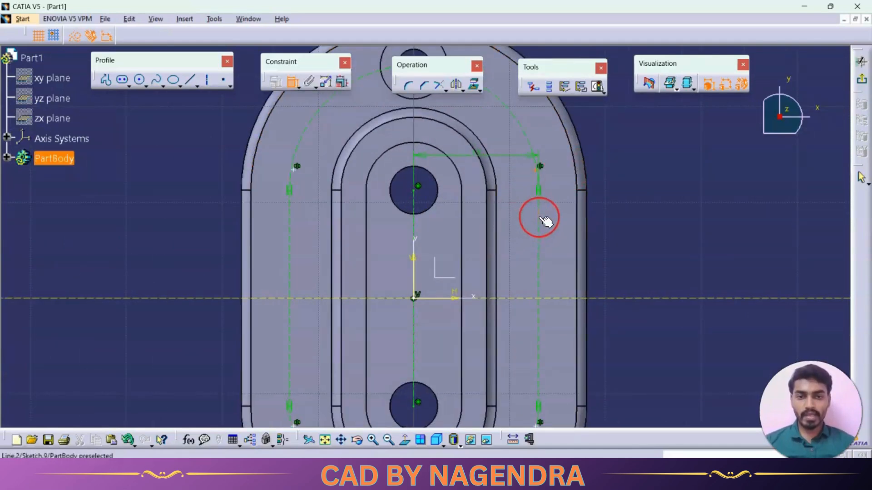
pyautogui.rightClick(659, 153)
pyautogui.click(692, 218)
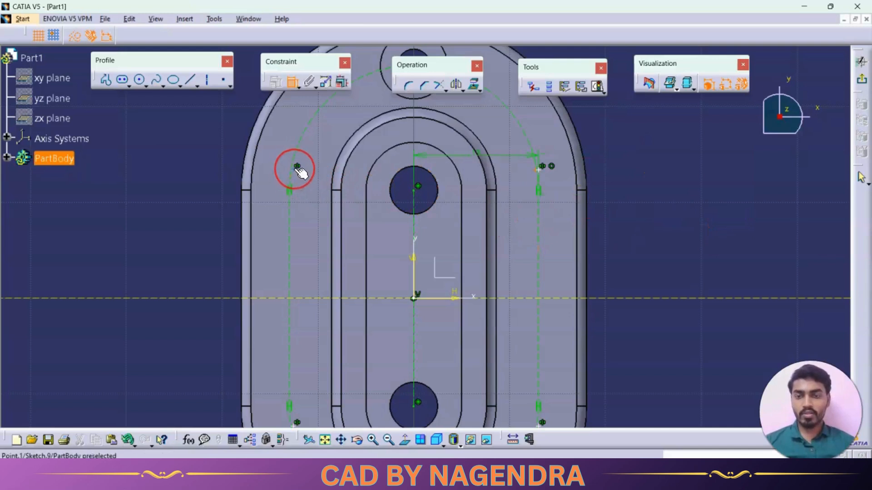
pyautogui.click(297, 167)
pyautogui.click(289, 210)
pyautogui.rightClick(192, 158)
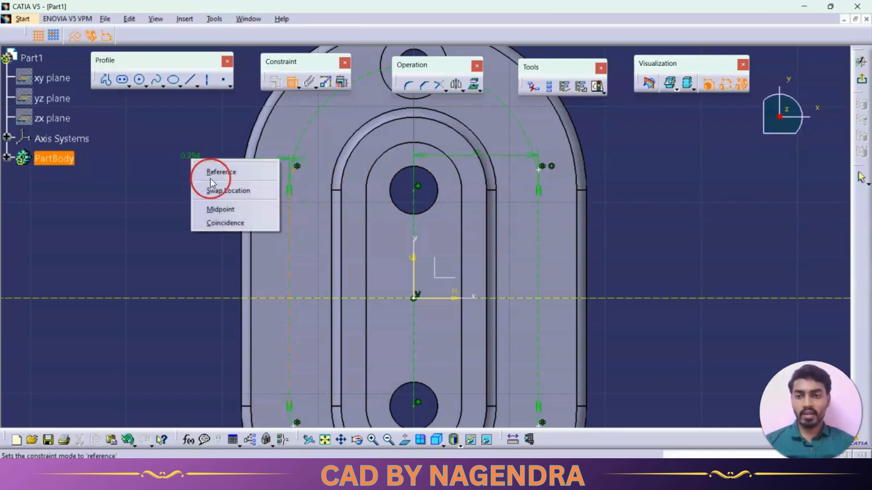
pyautogui.click(220, 223)
pyautogui.moveTo(202, 210); pyautogui.dragTo(207, 164)
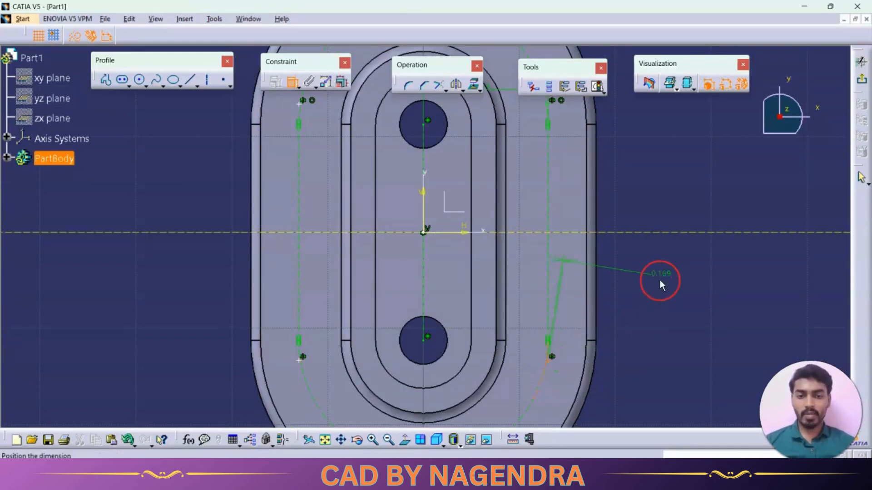
# Step: Constrain the two mirrored points to be coincident with the construction profile
pyautogui.rightClick(661, 280)
pyautogui.click(707, 369)
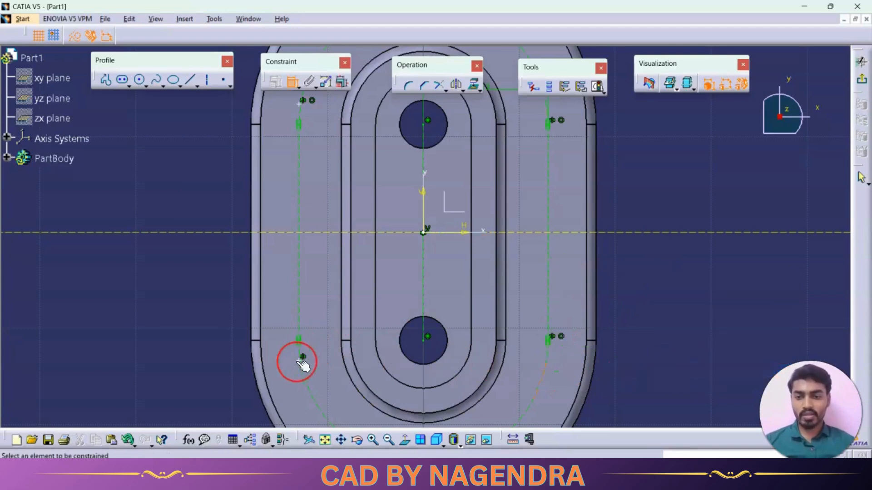
pyautogui.click(291, 83)
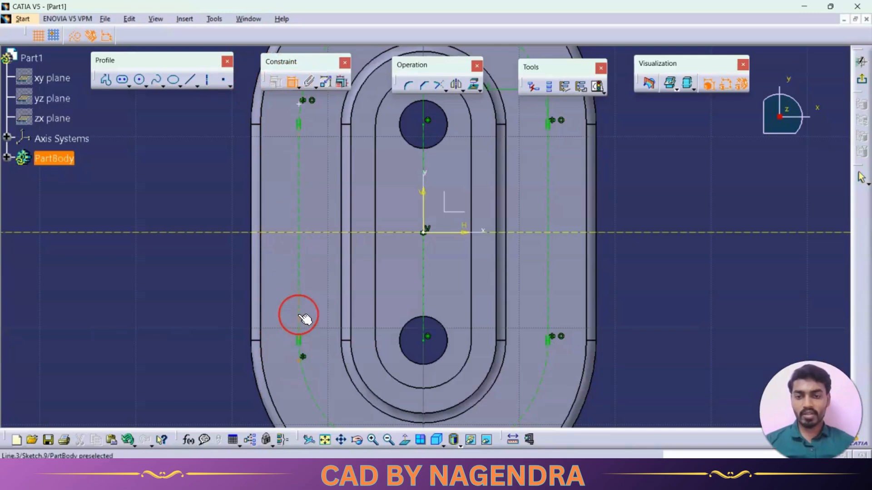
pyautogui.rightClick(208, 294)
pyautogui.click(236, 351)
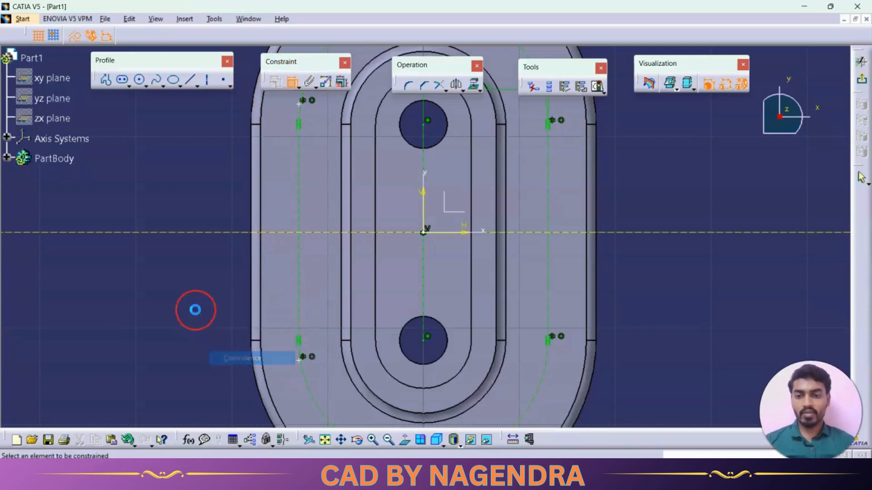
# Step: Shift the lower-left point up along the construction profile's straight side and make the centreline point coincident with the profile's lower end arc
pyautogui.moveTo(360, 311); pyautogui.dragTo(360, 208, button='middle')
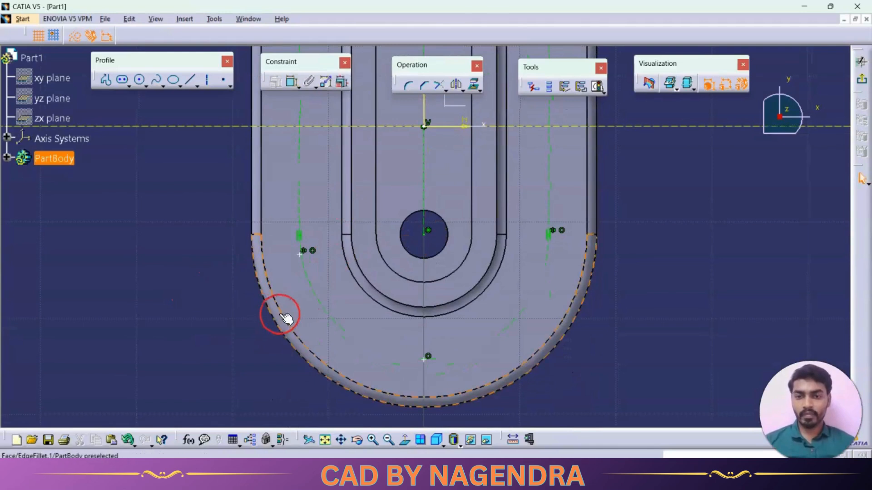
pyautogui.moveTo(303, 260); pyautogui.dragTo(277, 208)
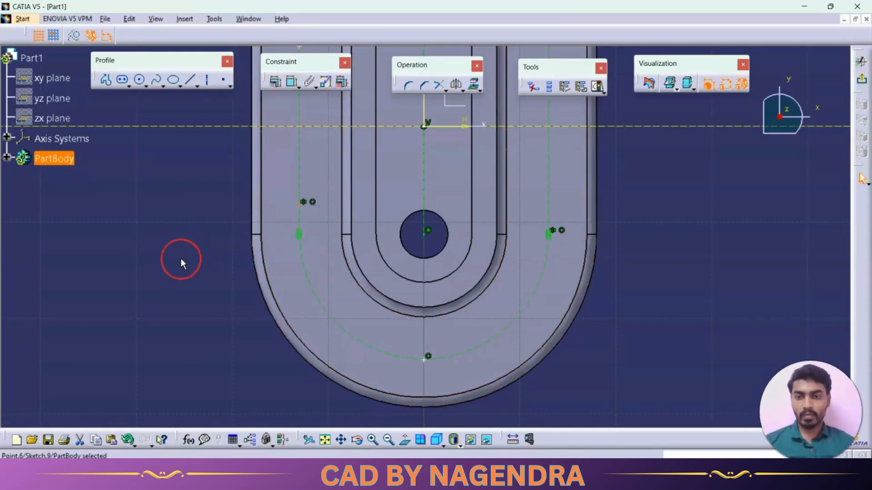
pyautogui.moveTo(428, 356)
pyautogui.mouseDown()
pyautogui.moveTo(431, 363)
pyautogui.moveTo(428, 336)
pyautogui.mouseUp()
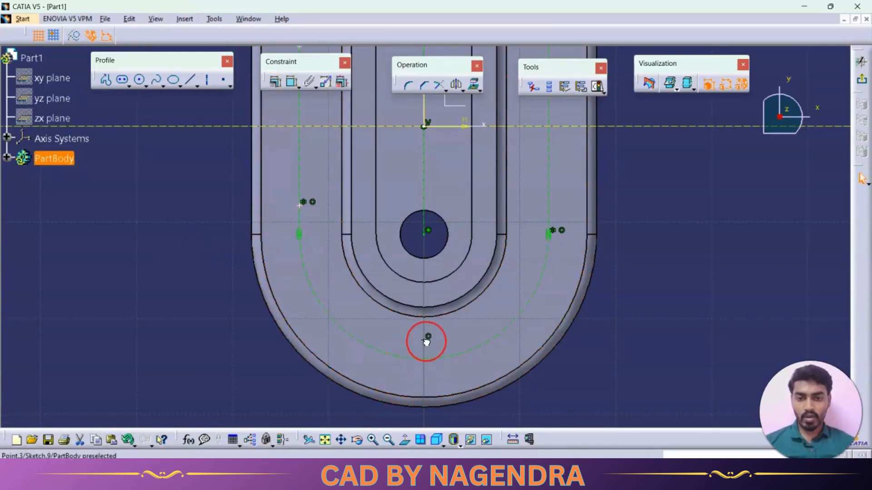
pyautogui.click(292, 88)
pyautogui.click(292, 82)
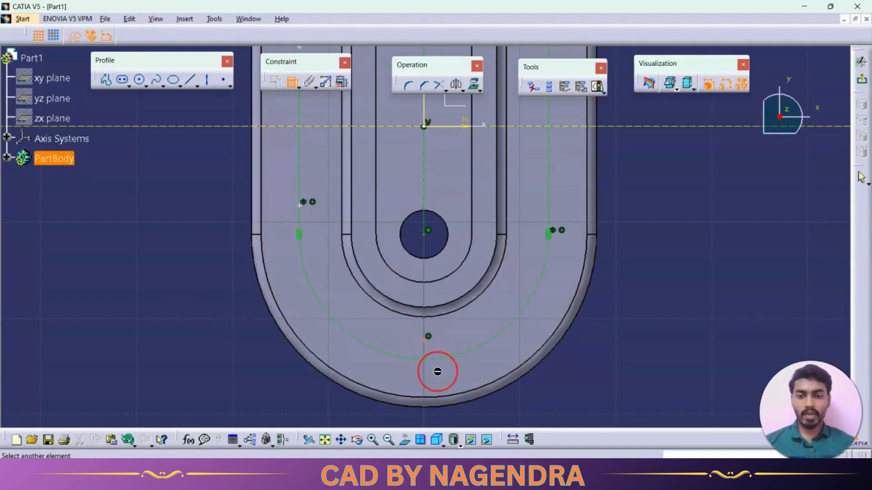
pyautogui.click(440, 358)
pyautogui.rightClick(690, 281)
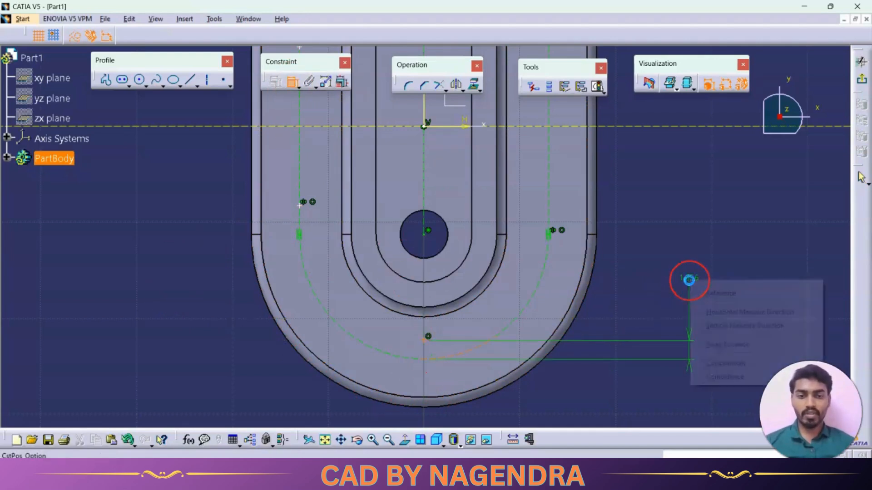
pyautogui.click(736, 377)
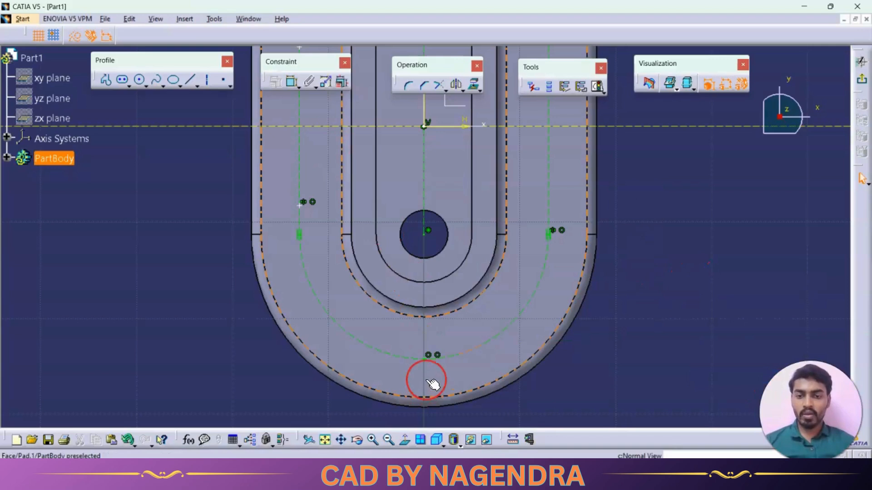
# Step: Compare the side points' positions on the construction profile with the flange hole layout in the reference drawing
pyautogui.moveTo(712, 268); pyautogui.dragTo(703, 346, button='middle')
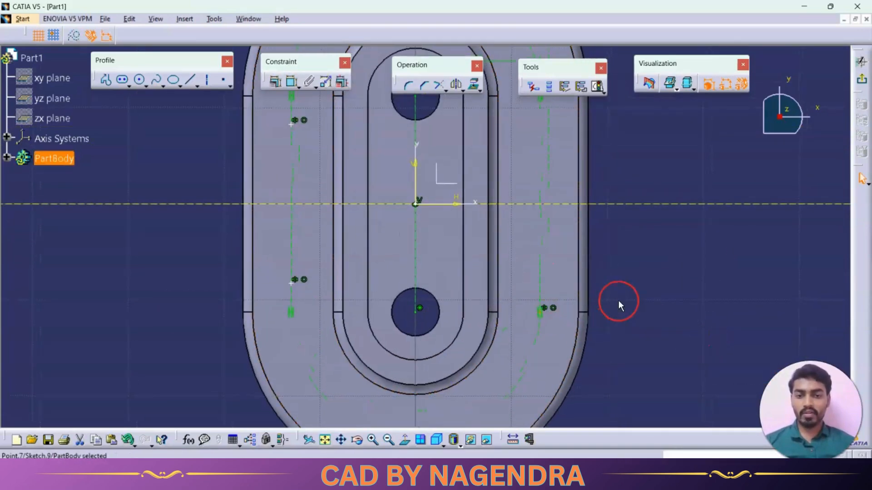
pyautogui.click(542, 312)
pyautogui.click(673, 301)
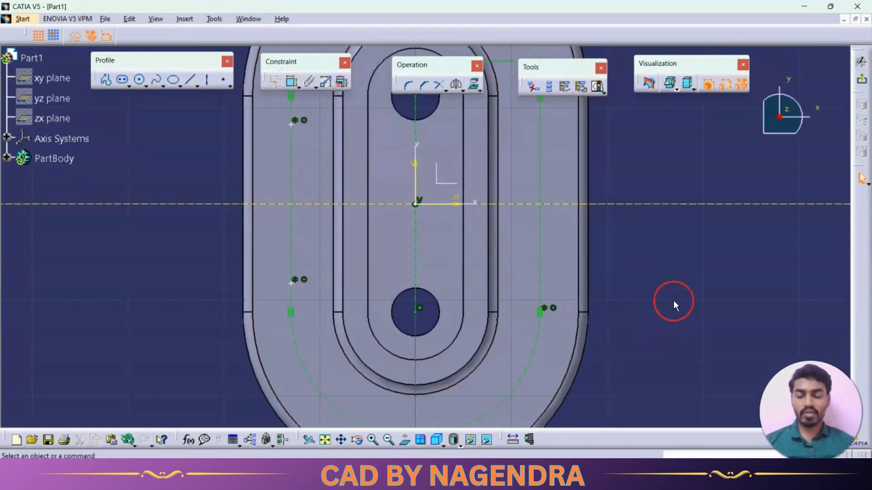
pyautogui.hotkey('alt', 'Tab')
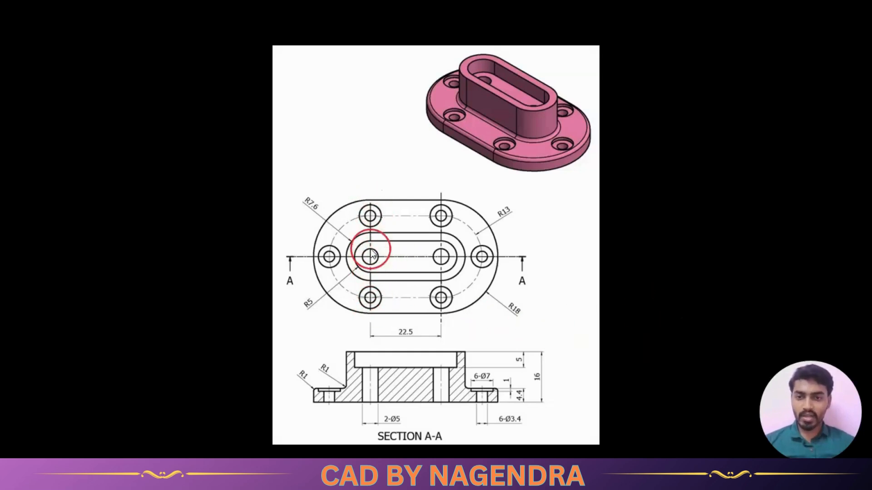
pyautogui.hotkey('alt', 'Tab')
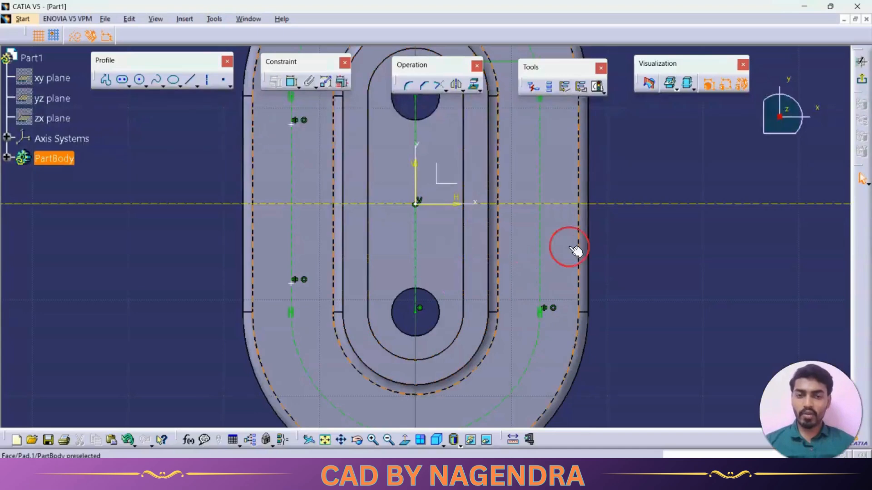
pyautogui.moveTo(574, 249); pyautogui.dragTo(584, 307, button='middle')
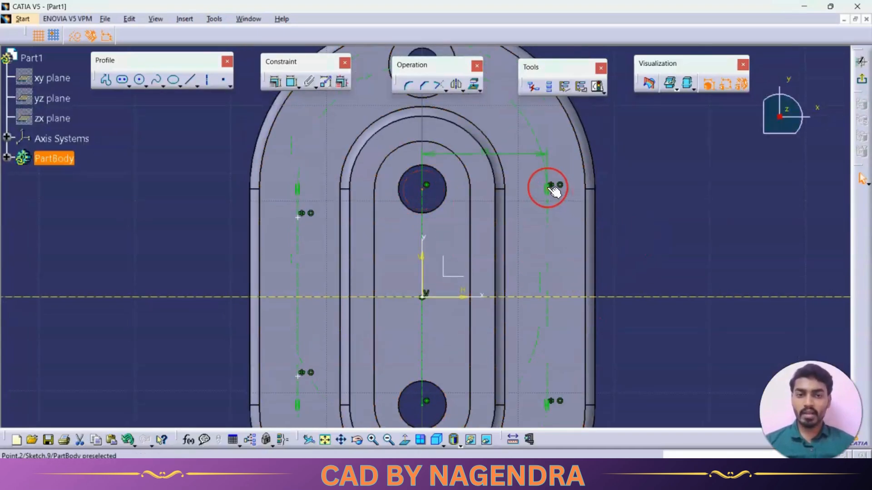
pyautogui.click(625, 213)
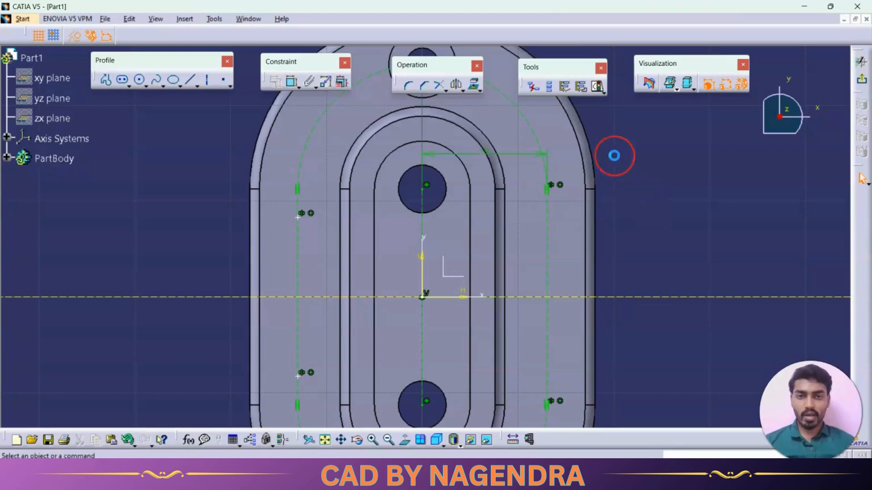
# Step: Make the upper-left point coincident with the upper endpoint of the construction profile's left straight side
pyautogui.click(292, 83)
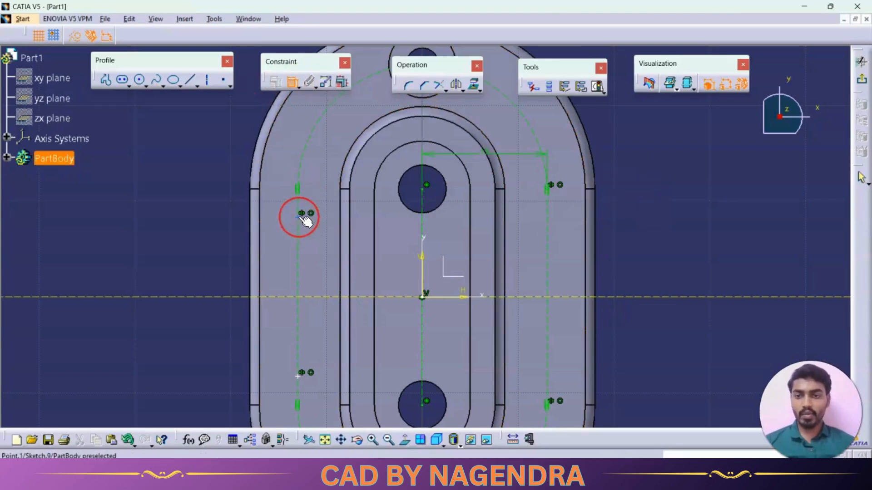
pyautogui.click(302, 194)
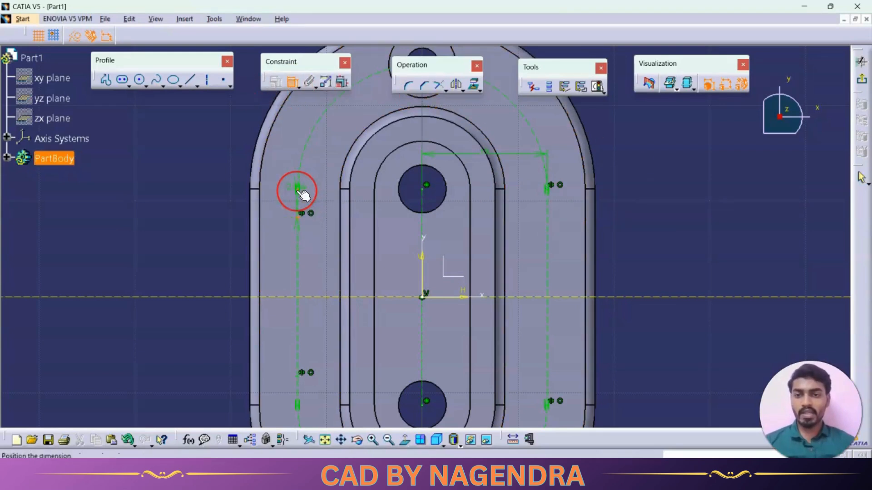
pyautogui.click(430, 187)
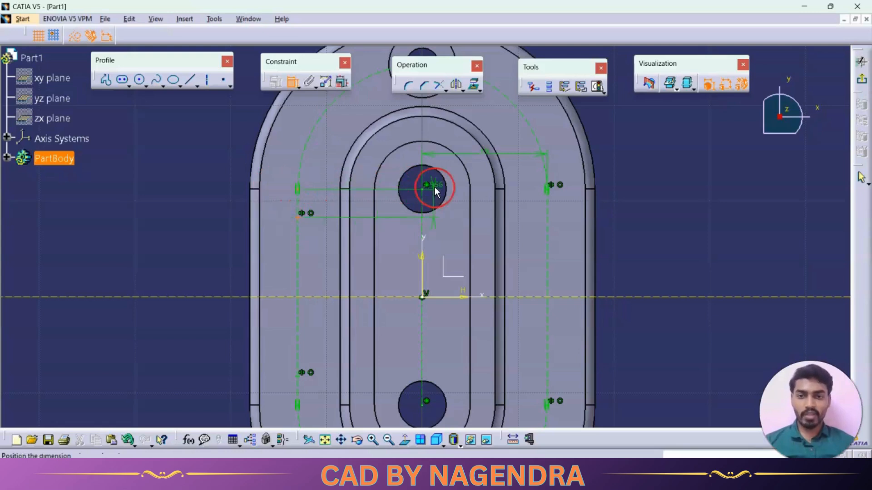
pyautogui.rightClick(199, 182)
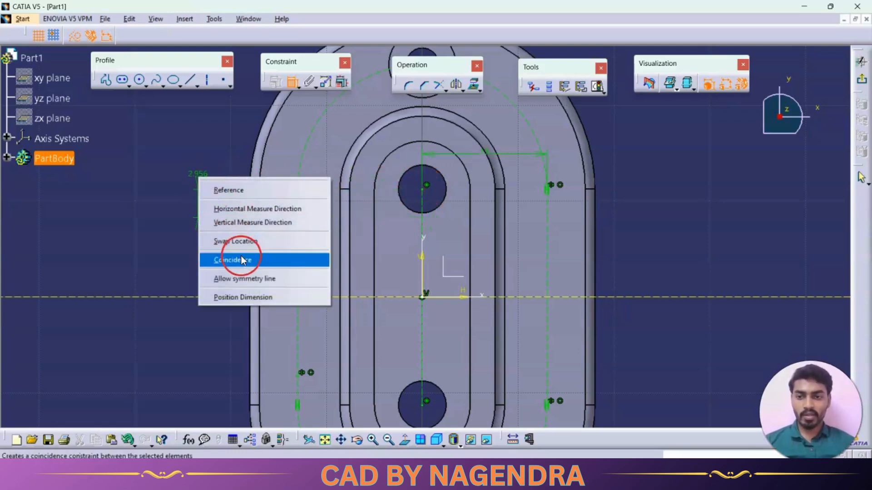
pyautogui.click(212, 257)
# Step: Check the solving status of the point sketch and exit the sketch
pyautogui.moveTo(212, 257); pyautogui.dragTo(211, 145, button='middle')
pyautogui.moveTo(672, 239)
pyautogui.mouseDown(button='middle')
pyautogui.moveTo(597, 259)
pyautogui.moveTo(603, 296)
pyautogui.mouseUp(button='middle')
pyautogui.click(597, 258)
pyautogui.click(600, 87)
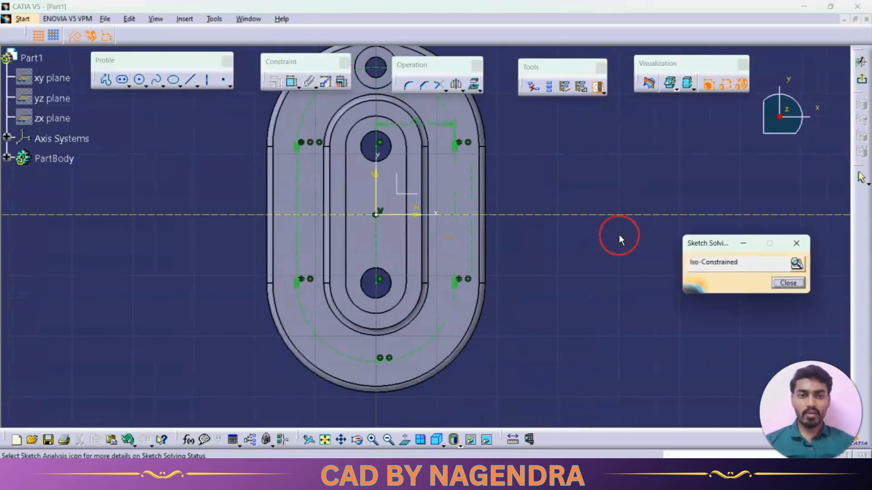
pyautogui.click(795, 284)
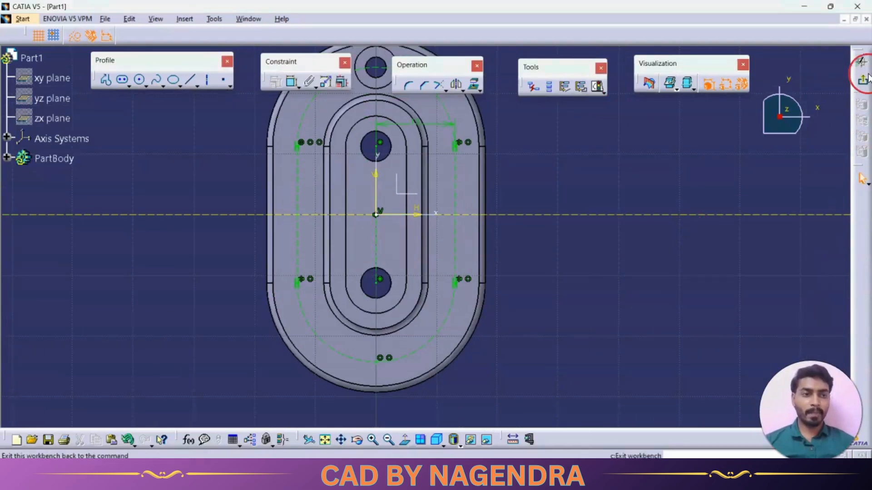
pyautogui.click(861, 62)
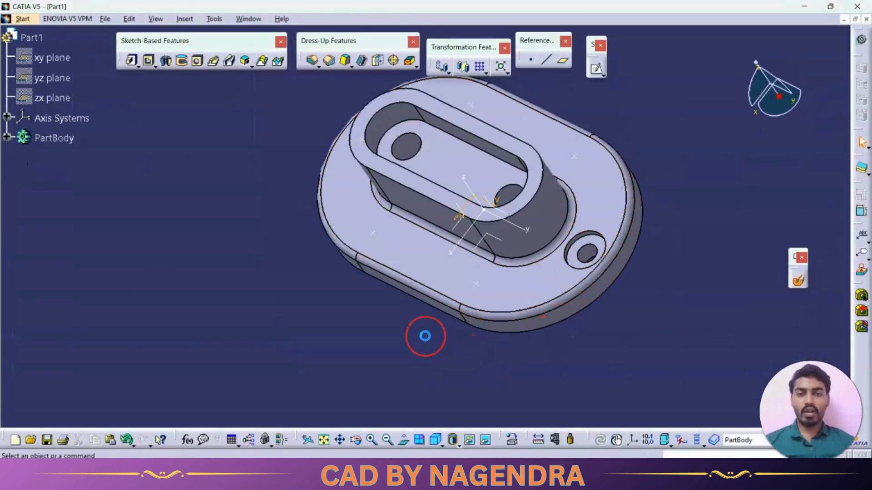
# Step: Create a User Pattern of the counterbored flange hole, using the six-point sketch (Sketch.9) for the positions
pyautogui.moveTo(425, 335)
pyautogui.mouseDown(button='middle')
pyautogui.moveTo(304, 327)
pyautogui.moveTo(340, 311)
pyautogui.mouseUp(button='middle')
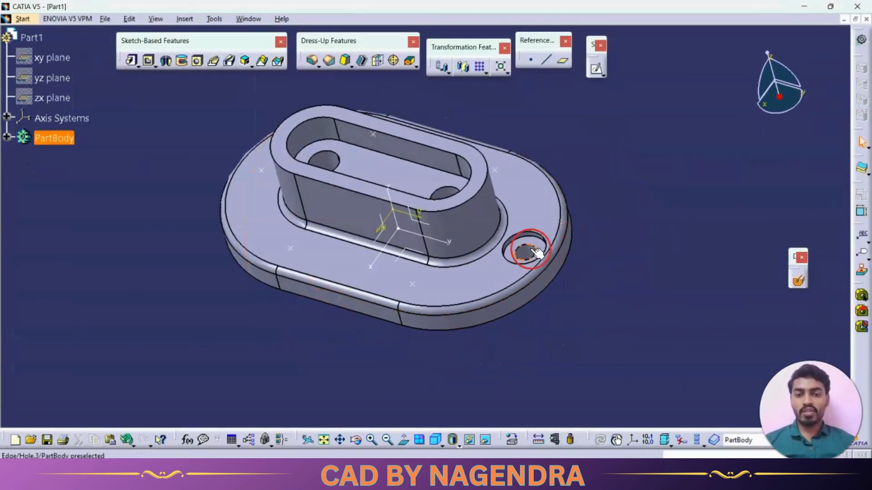
pyautogui.click(532, 265)
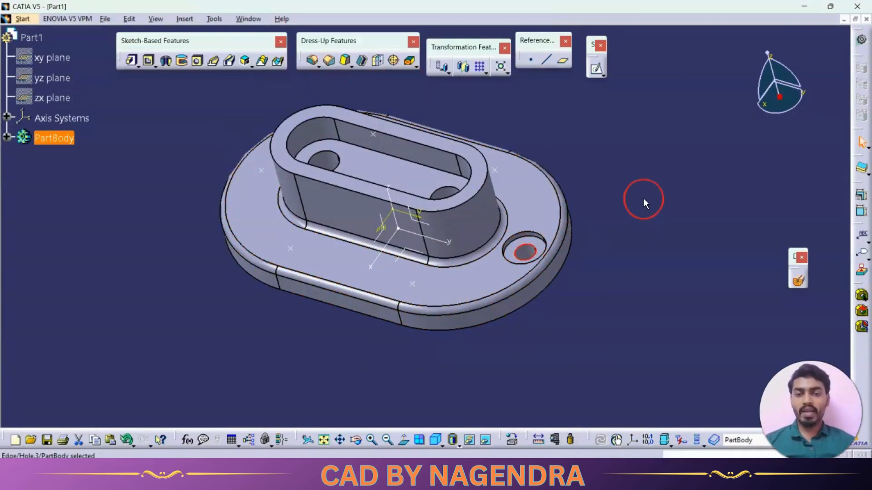
pyautogui.moveTo(643, 198); pyautogui.dragTo(655, 207, button='middle')
pyautogui.click(651, 197)
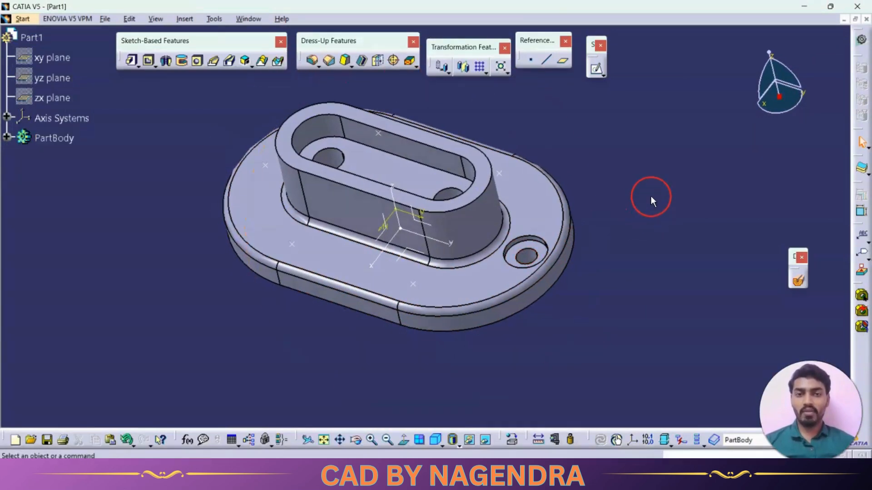
pyautogui.click(485, 78)
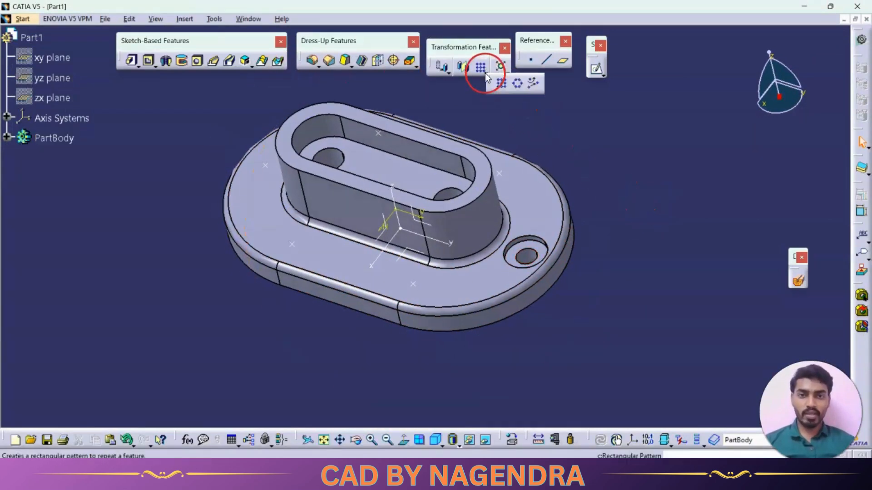
pyautogui.click(536, 84)
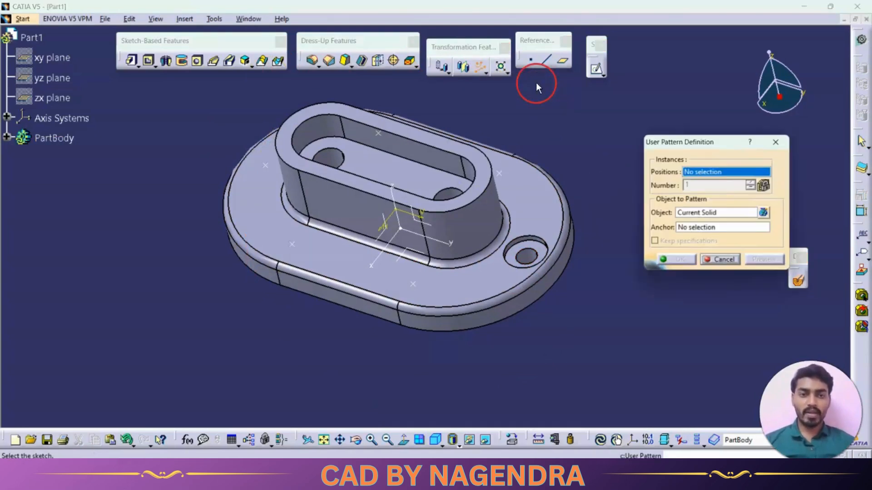
pyautogui.click(708, 214)
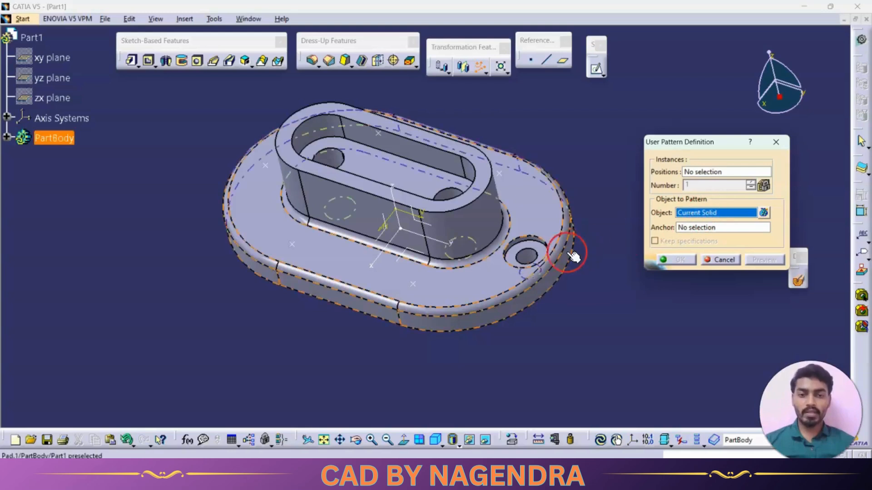
pyautogui.click(527, 257)
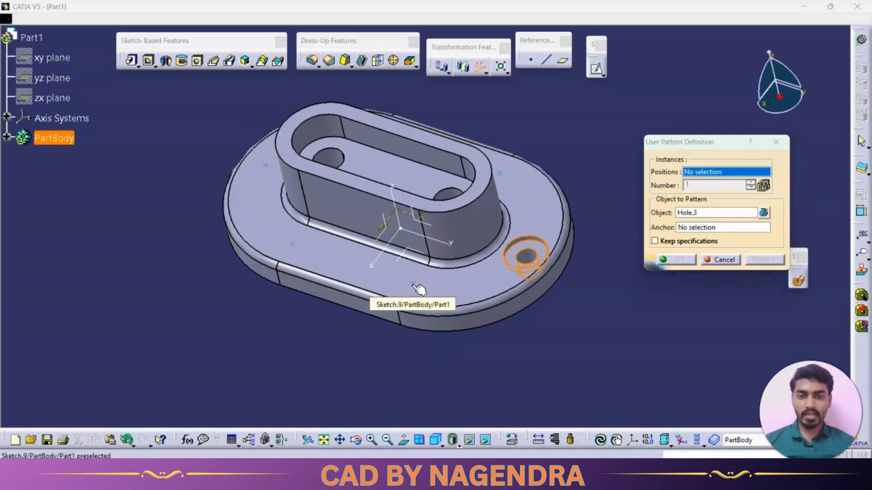
pyautogui.click(417, 287)
pyautogui.click(702, 262)
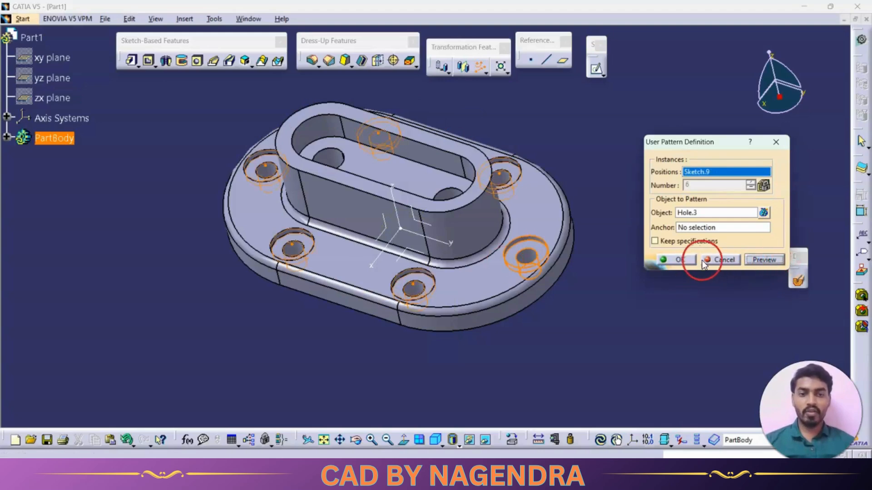
# Step: Show the part in isometric view and set the PartBody's fill colour to salmon red
pyautogui.moveTo(400, 195); pyautogui.dragTo(439, 313, button='middle')
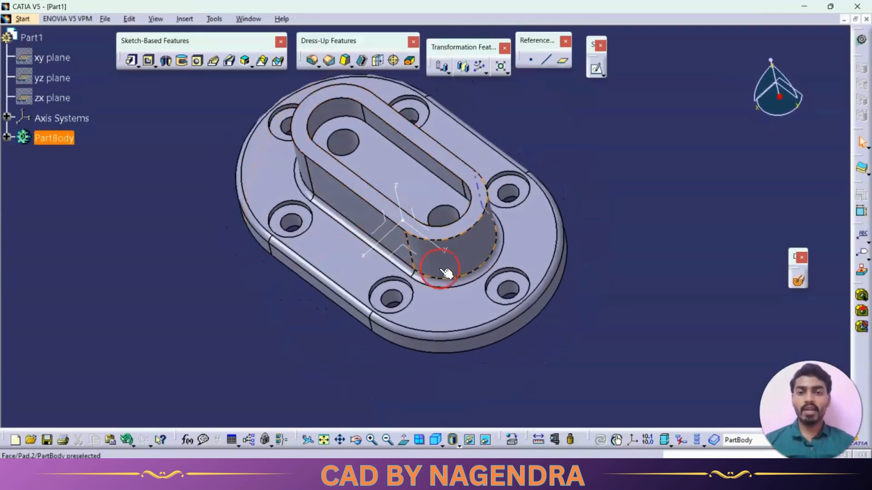
pyautogui.click(600, 291)
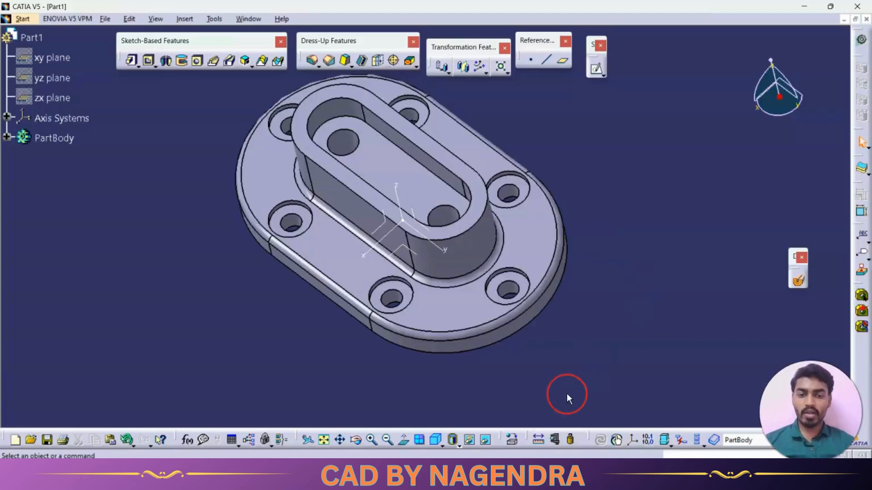
pyautogui.click(435, 441)
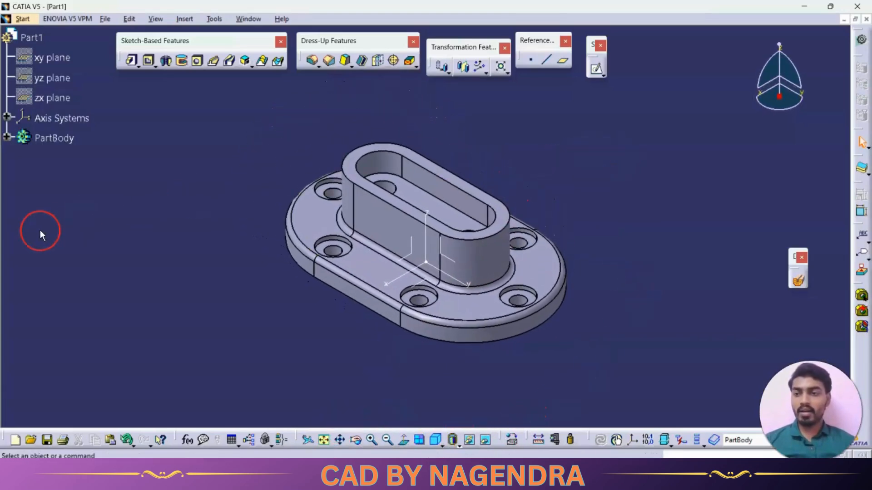
pyautogui.rightClick(67, 140)
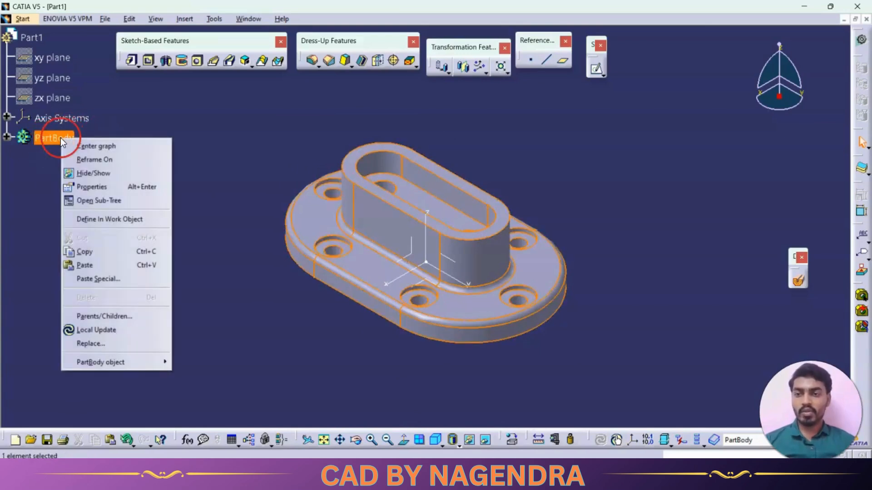
pyautogui.click(109, 187)
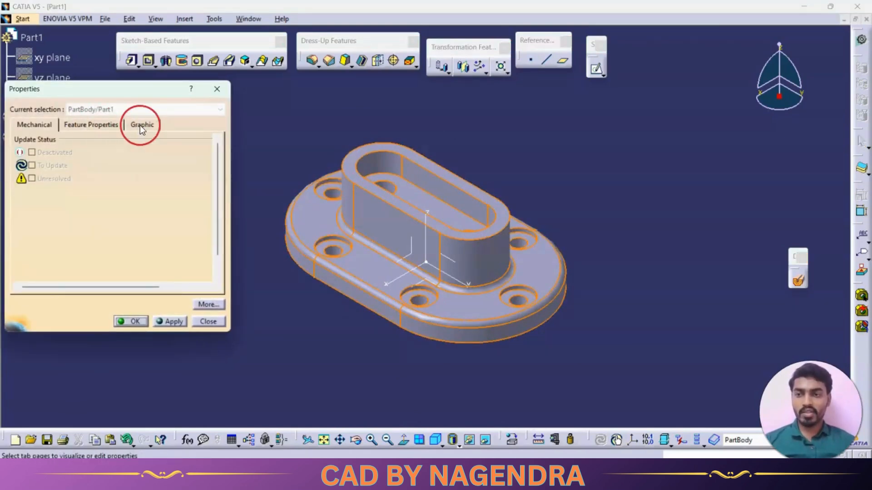
pyautogui.click(141, 125)
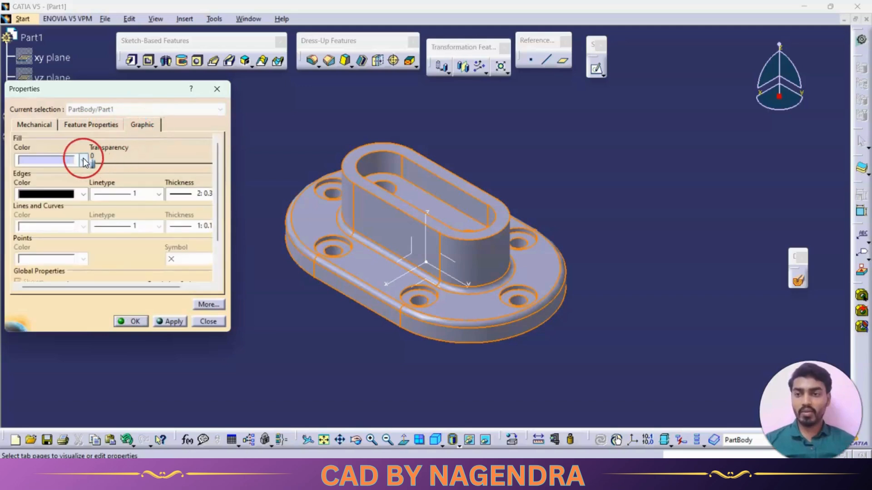
pyautogui.click(84, 160)
pyautogui.click(68, 219)
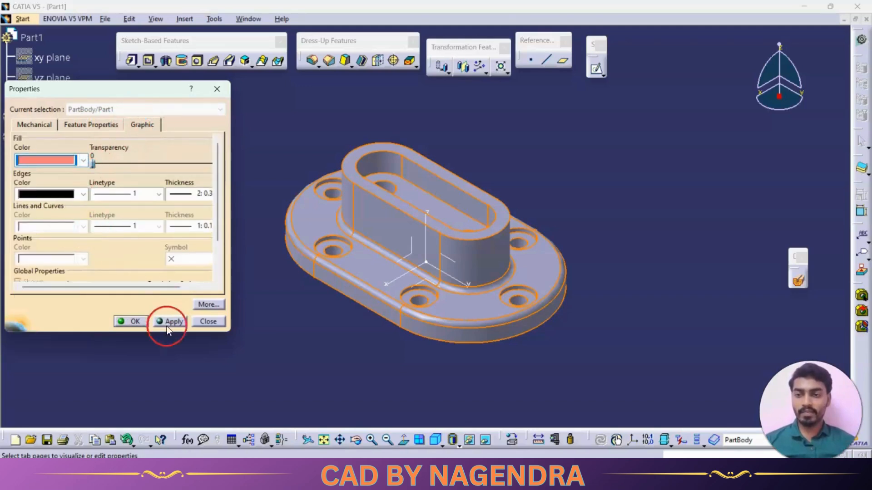
pyautogui.click(132, 322)
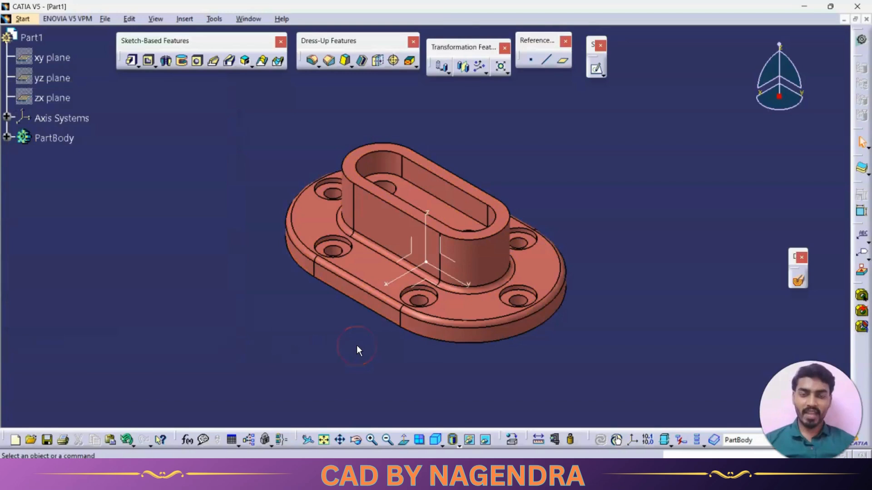